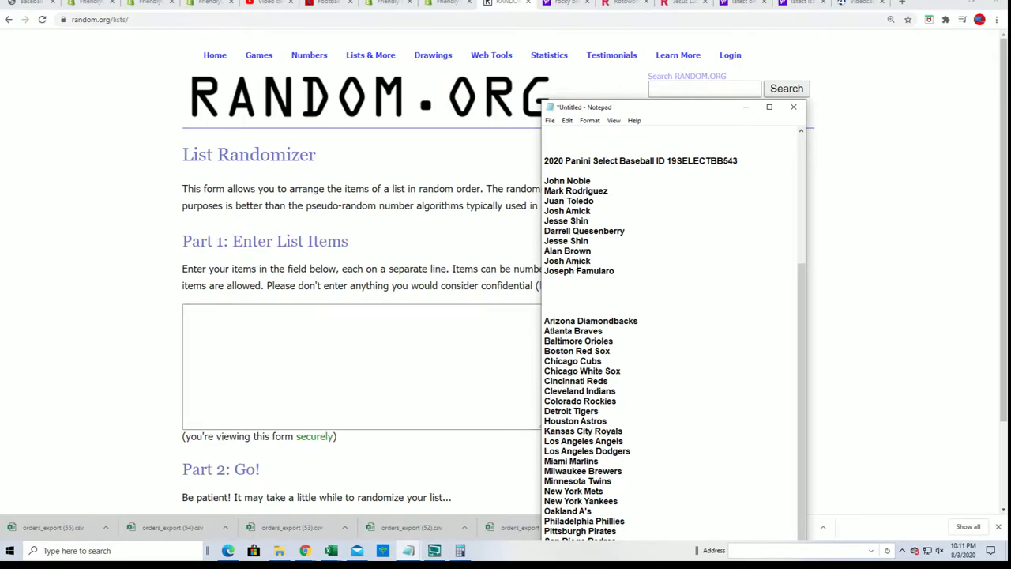
- Copy the 15 names listed under the 15 spot filler heading for ID 19SELECTBB543 in the notes
scroll(594, 260, "up", 6)
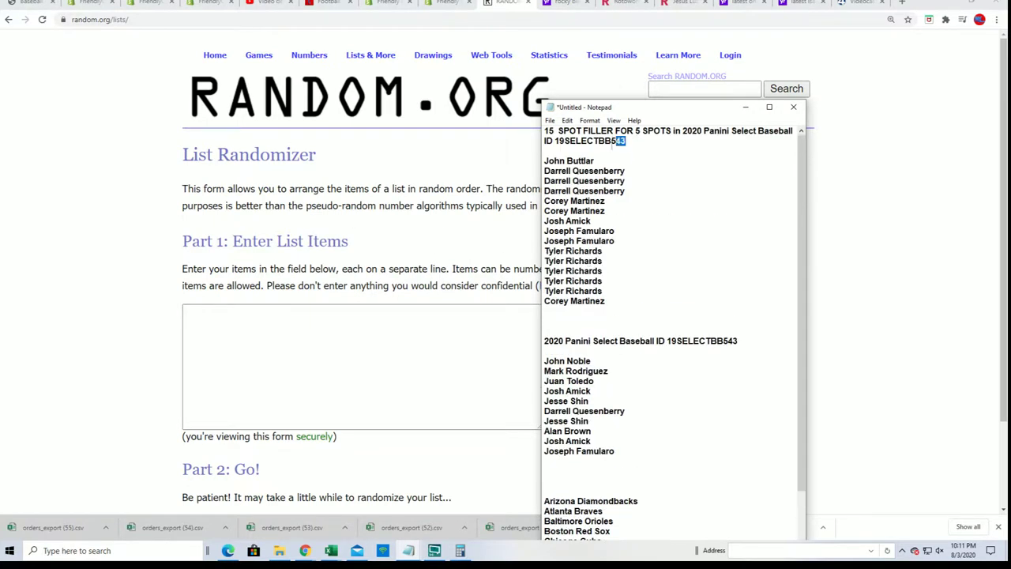
left_click_drag(616, 140, 554, 141)
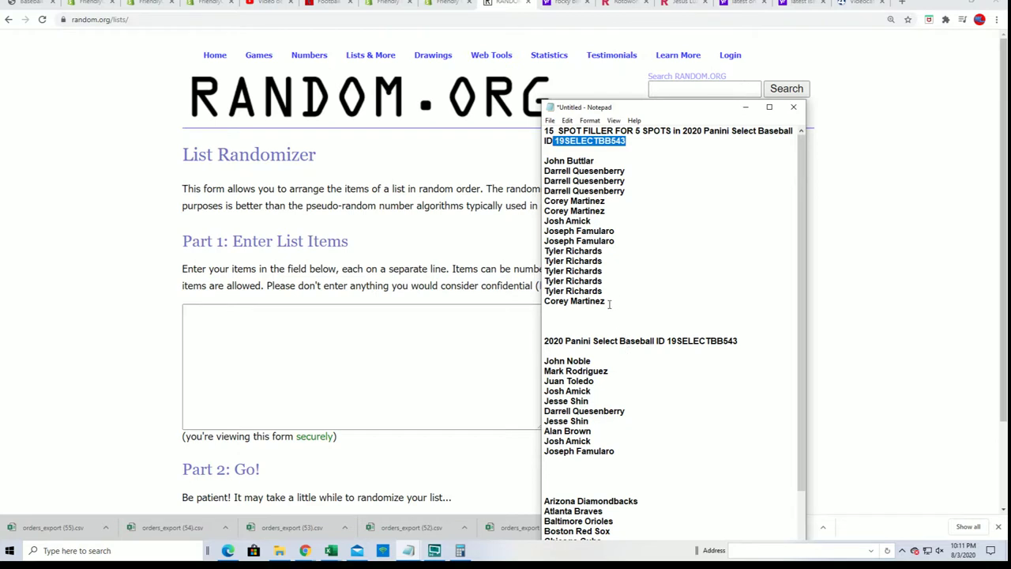
left_click_drag(609, 304, 535, 161)
right_click(574, 189)
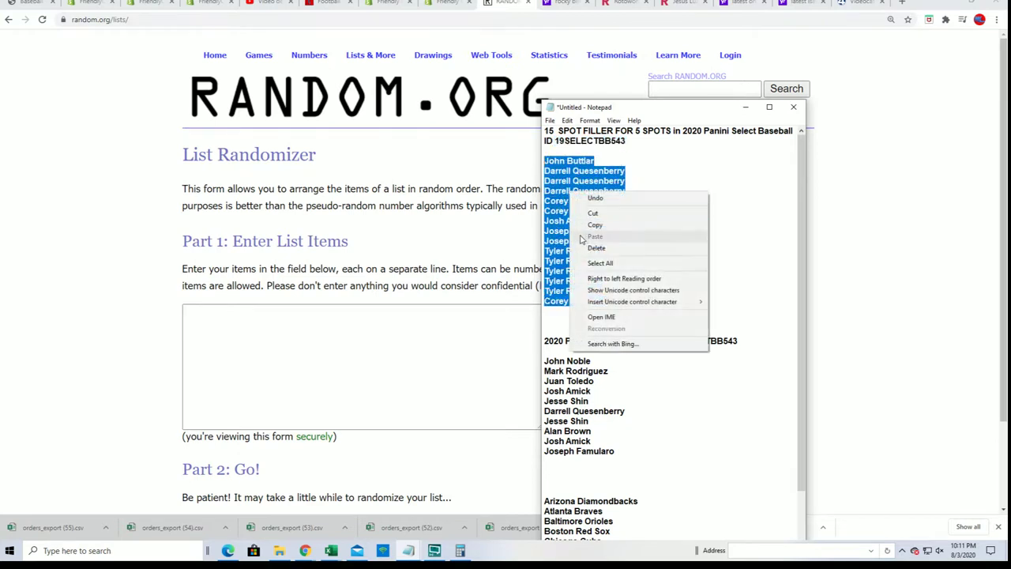
left_click(624, 223)
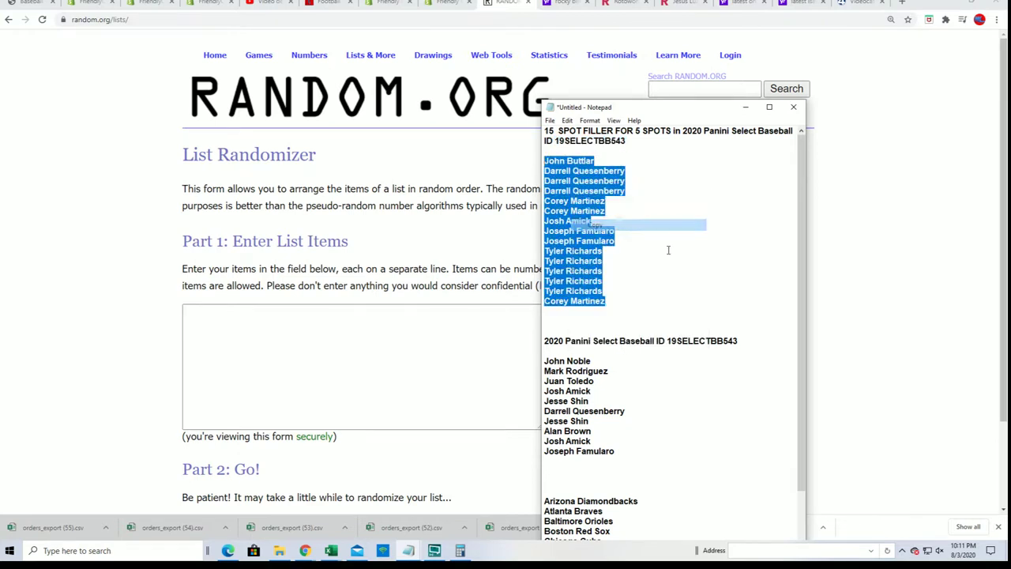
- Check the filler and 2 Random Teams listings for ID 19SELECTBB544 on the shop's Baseball page
left_click(30, 3)
left_click_drag(399, 345, 365, 314)
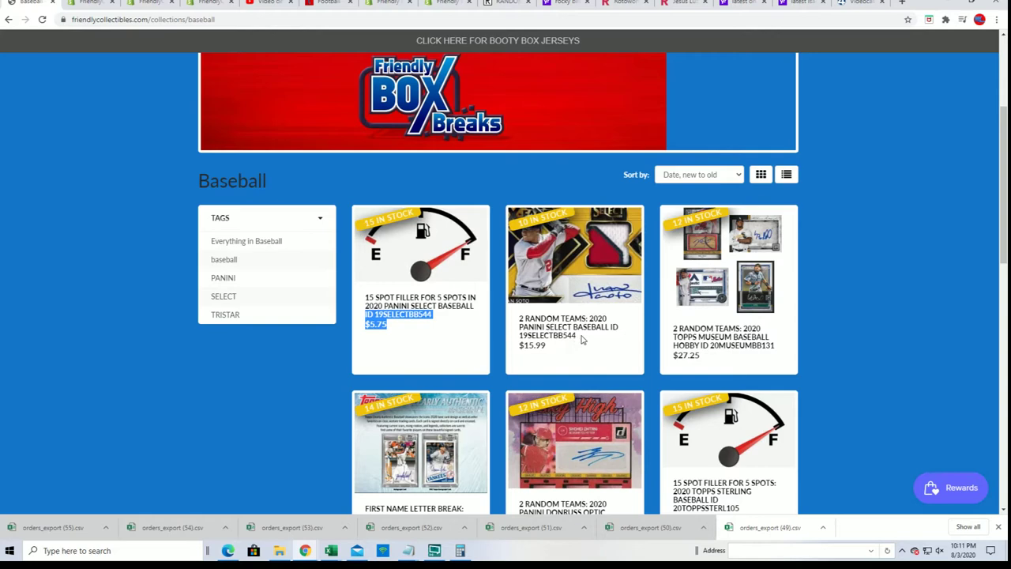
left_click_drag(582, 340, 604, 326)
- Return to the RANDOM.ORG List Randomizer and paste the copied filler names as the list items
left_click(508, 3)
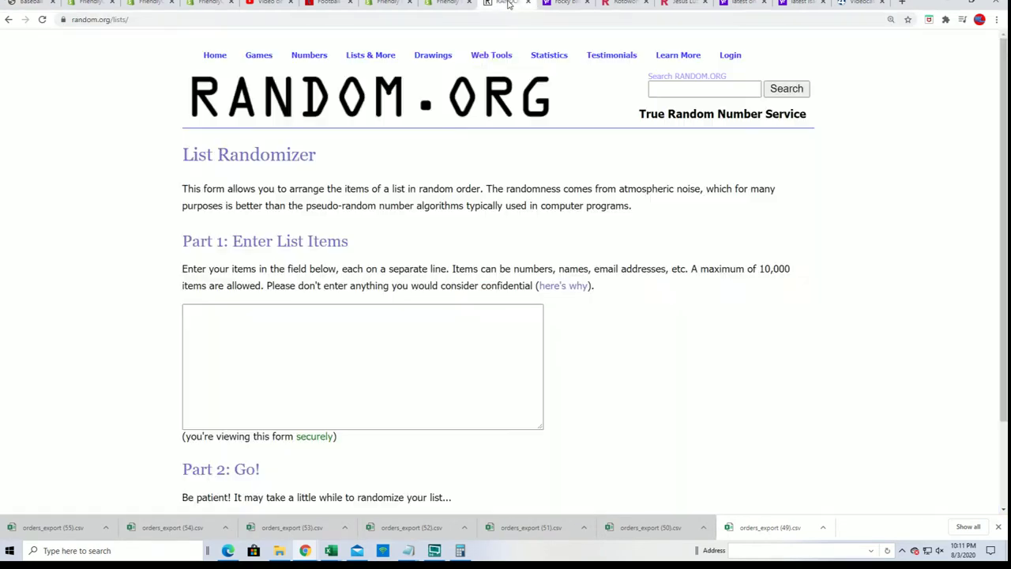
right_click(189, 313)
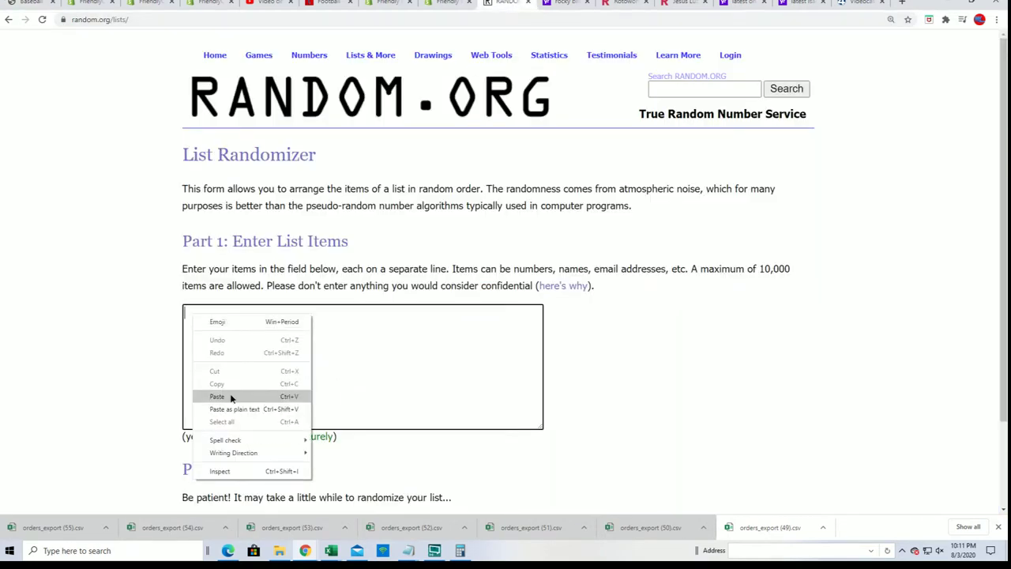
left_click(230, 397)
left_click_drag(539, 367, 569, 429)
scroll(324, 444, "down", 2)
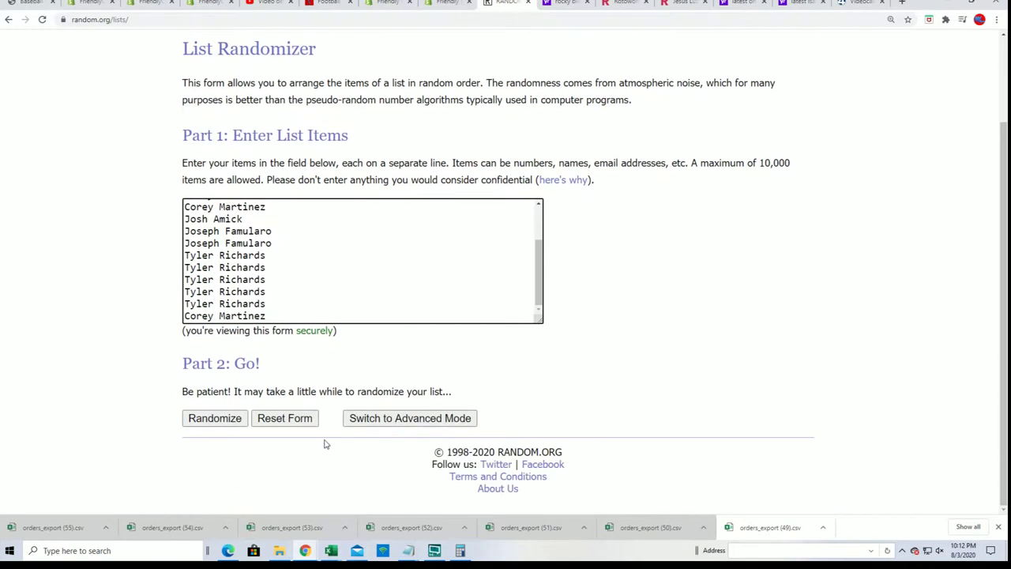
- Randomize the filler list seven times in total
left_click(212, 419)
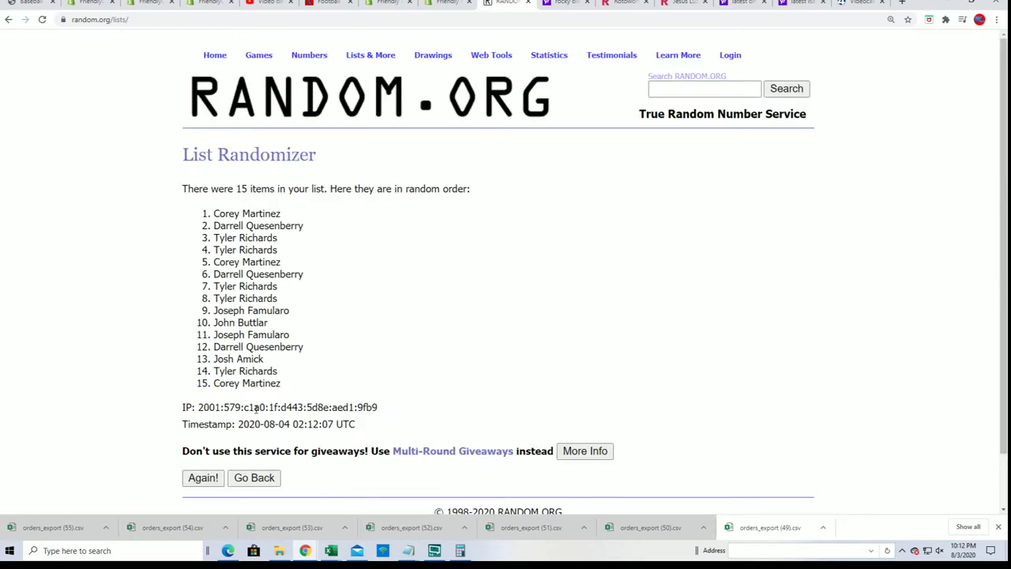
scroll(207, 426, "down", 1)
left_click(207, 412)
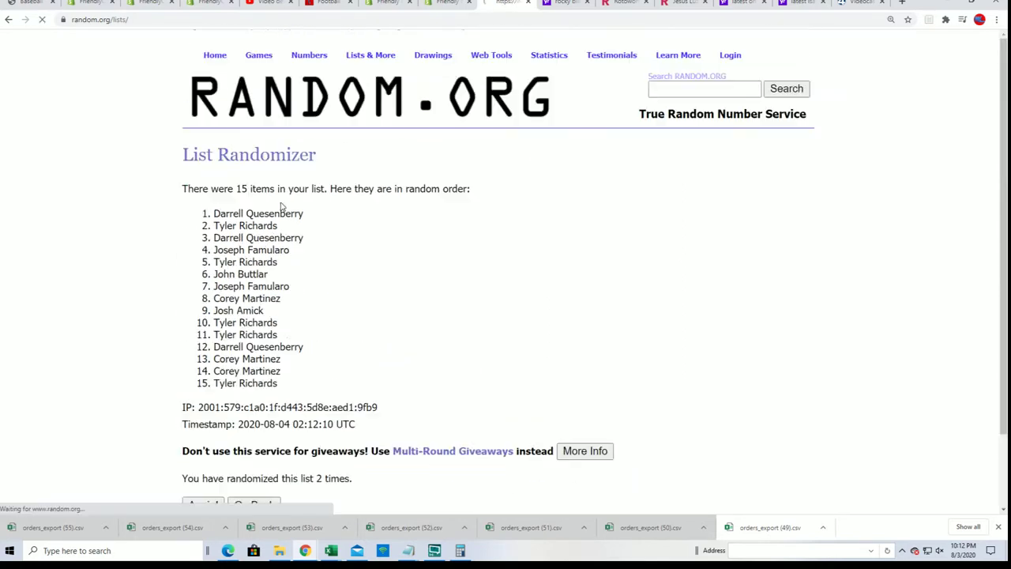
scroll(261, 441, "down", 1)
left_click(203, 416)
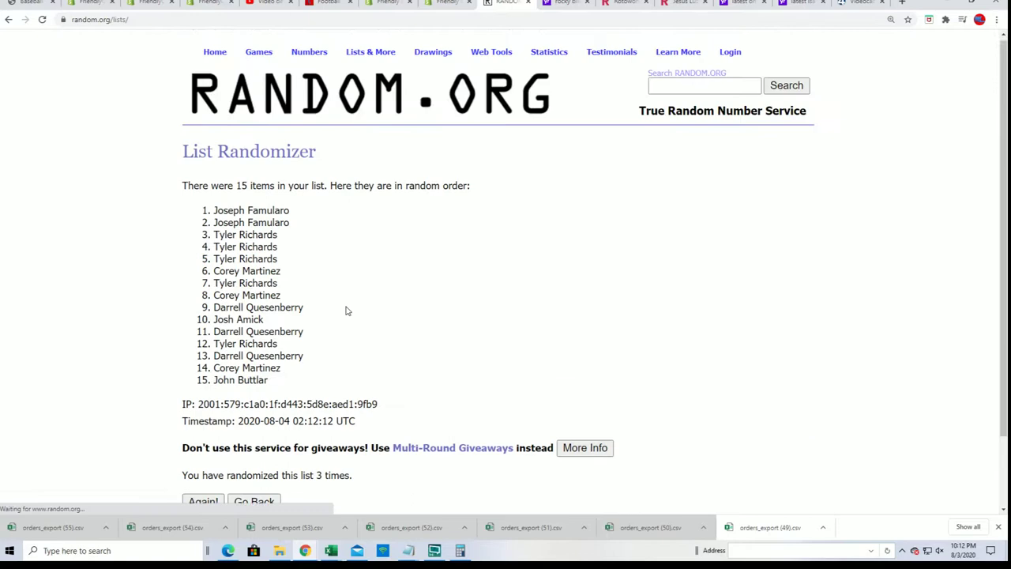
scroll(235, 415, "down", 1)
left_click(201, 418)
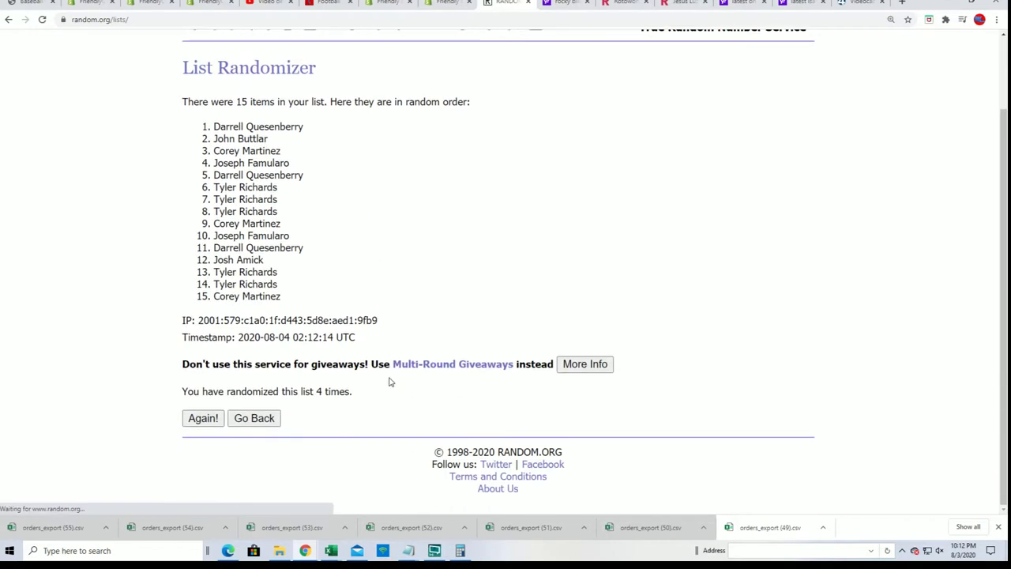
left_click(205, 416)
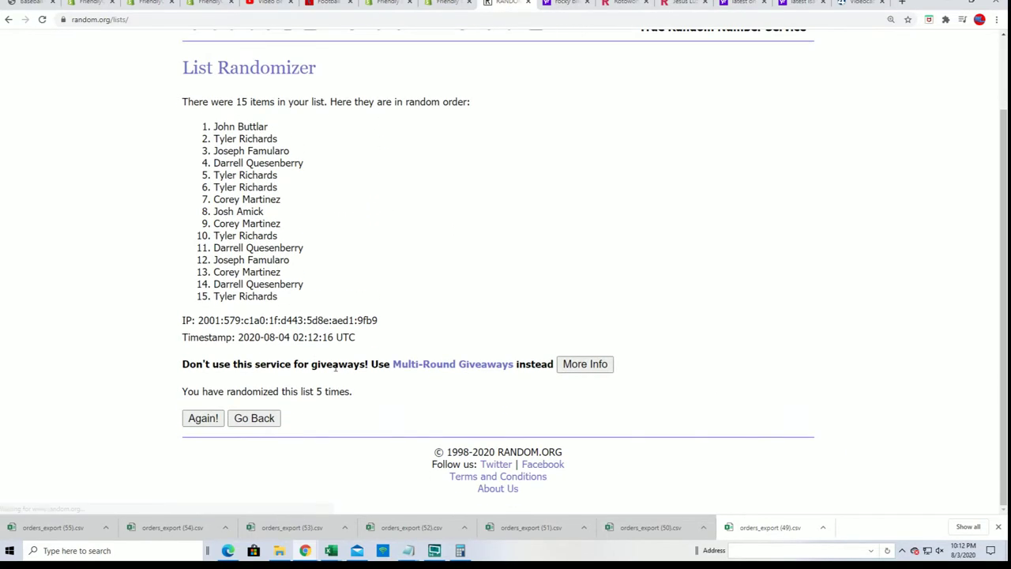
left_click(214, 418)
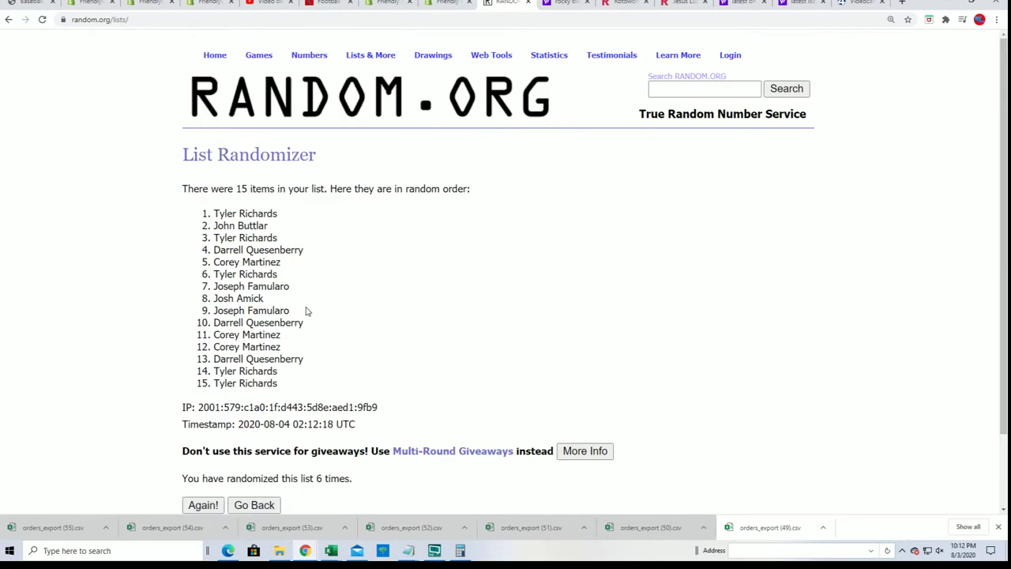
scroll(371, 495, "down", 1)
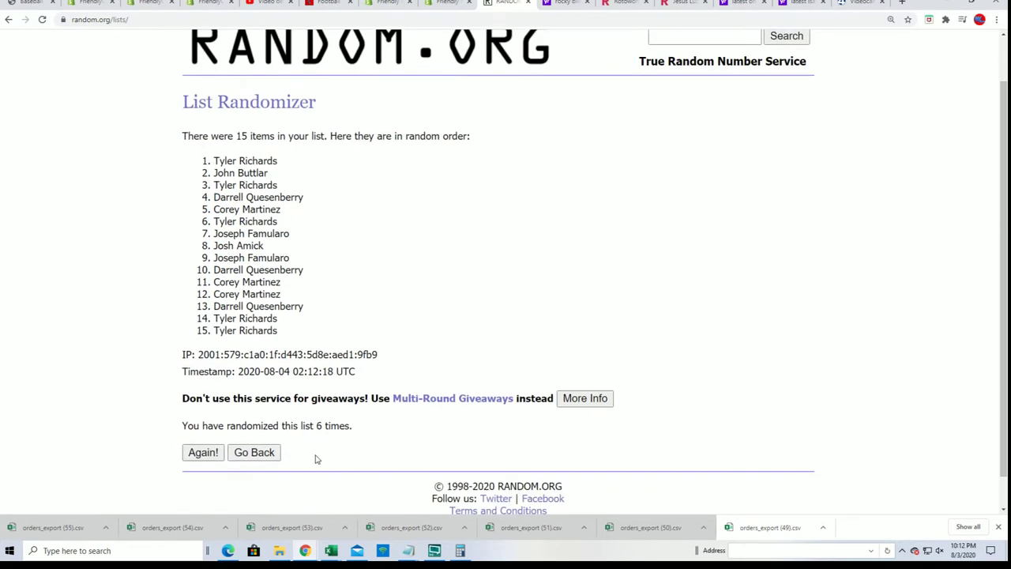
left_click(203, 451)
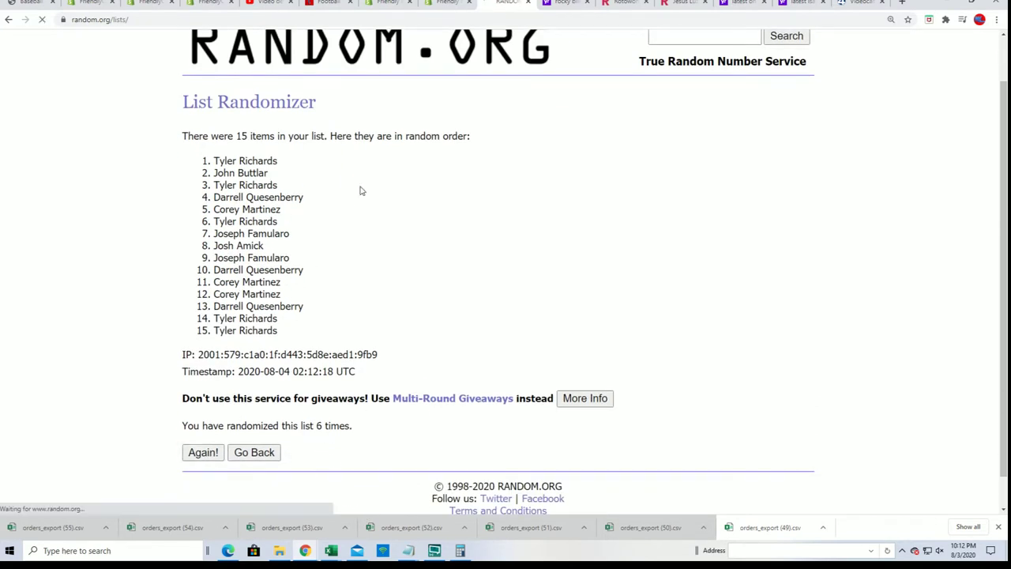
- Copy the top five names of the randomized order and paste them below the last 2020 Panini Select Baseball entry in Notepad
left_click_drag(302, 266, 199, 208)
right_click(235, 216)
left_click(253, 224)
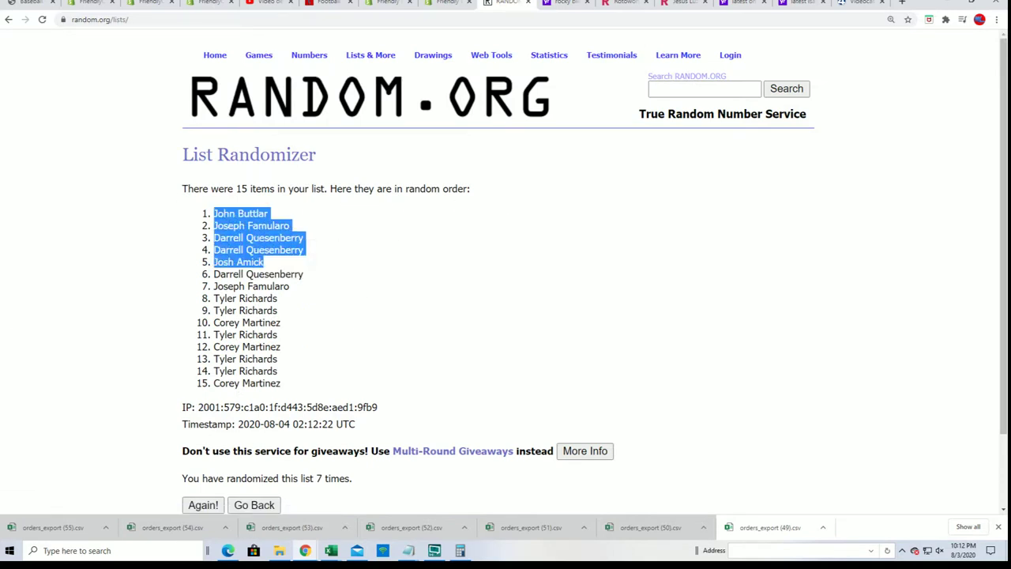
key("alt+Tab")
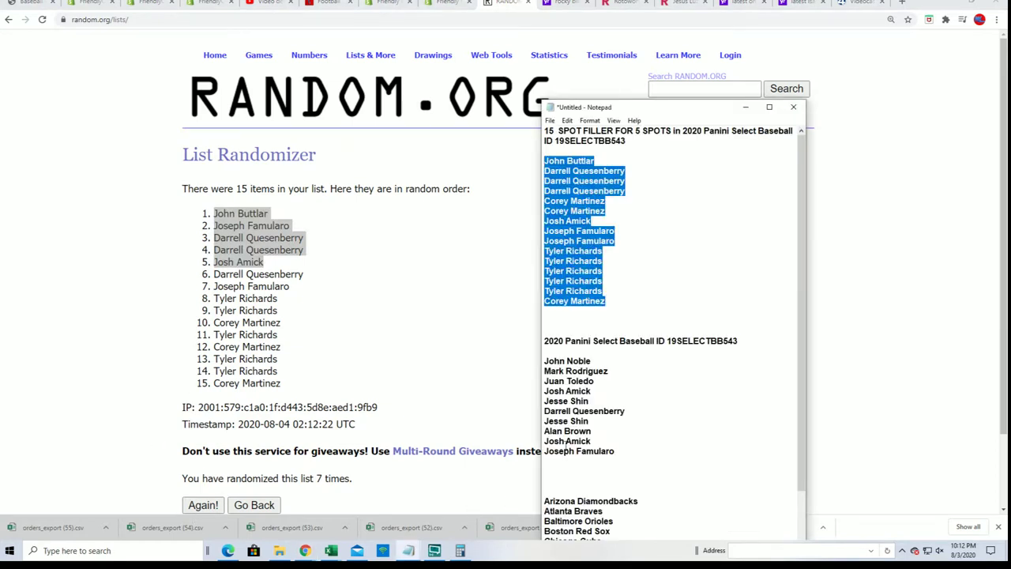
left_click(554, 462)
right_click(554, 464)
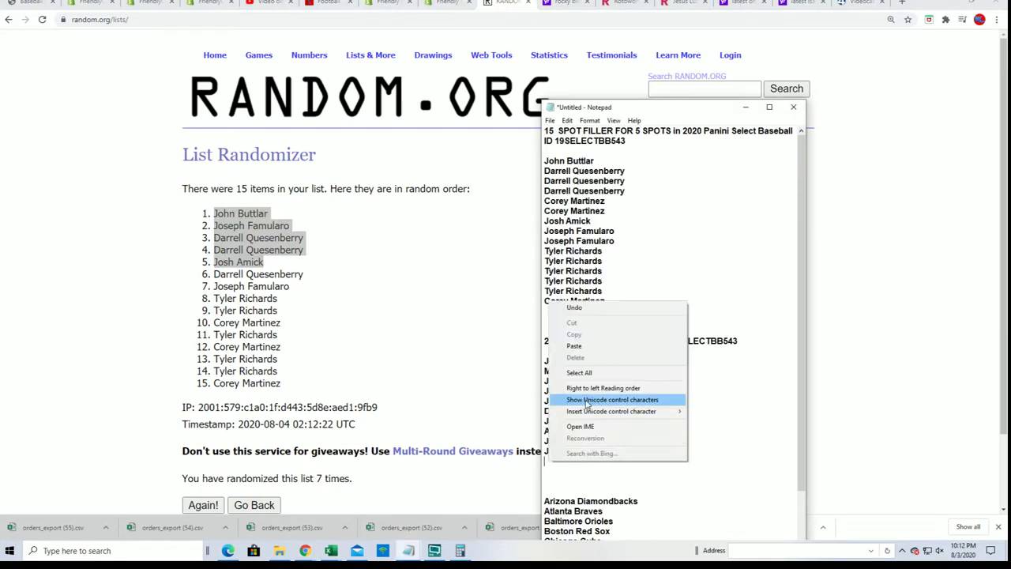
left_click(576, 346)
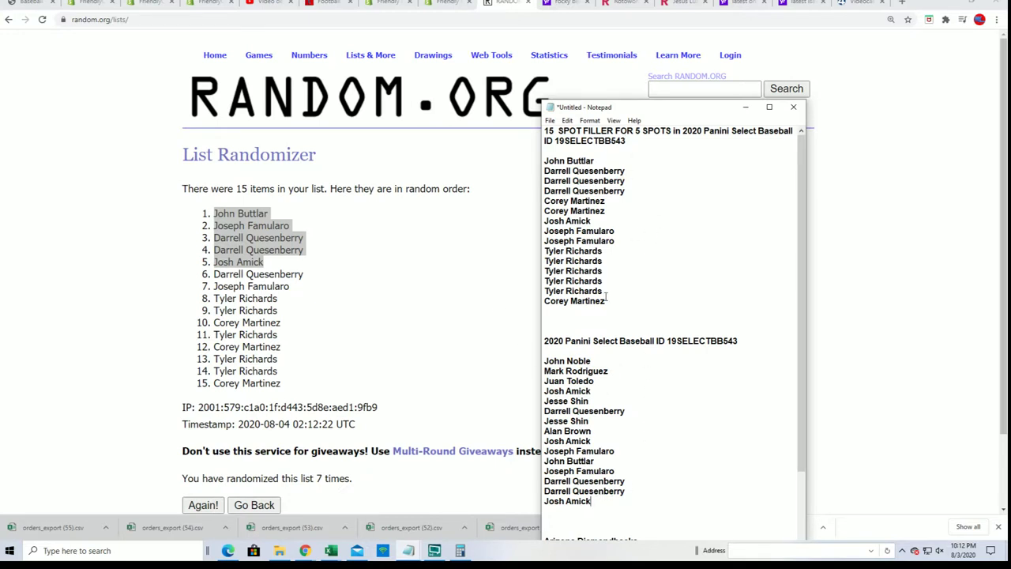
- Cut the filler heading and its names from the notes, and duplicate the 15-name Panini Select Baseball list directly below itself
left_click_drag(605, 300, 544, 129)
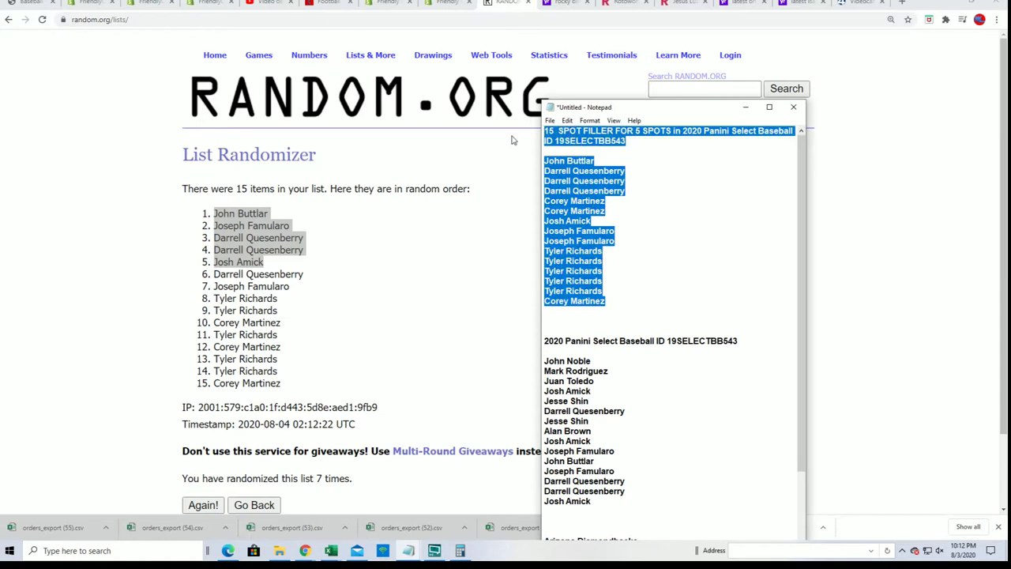
key("ctrl+x")
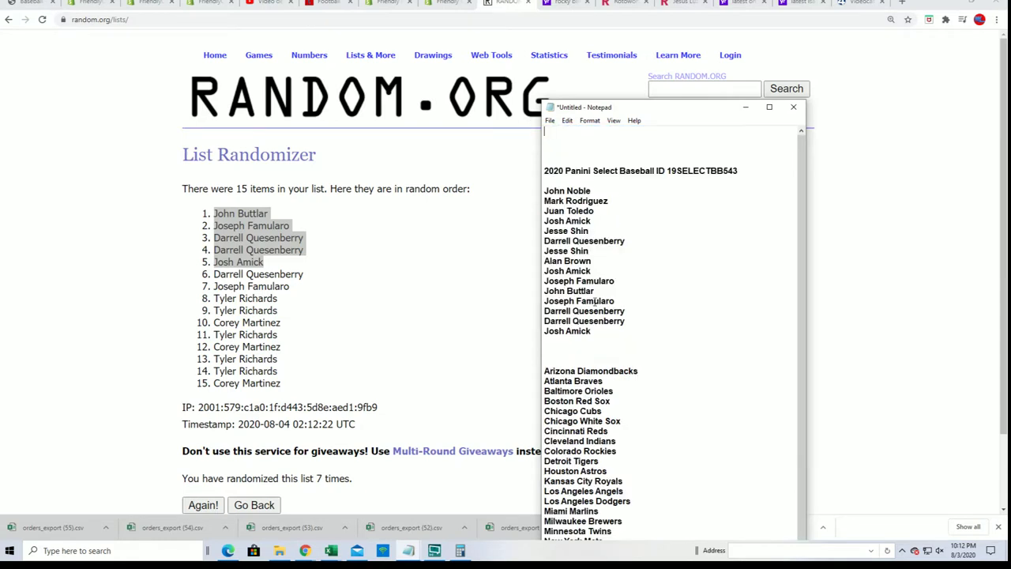
left_click_drag(596, 336, 545, 192)
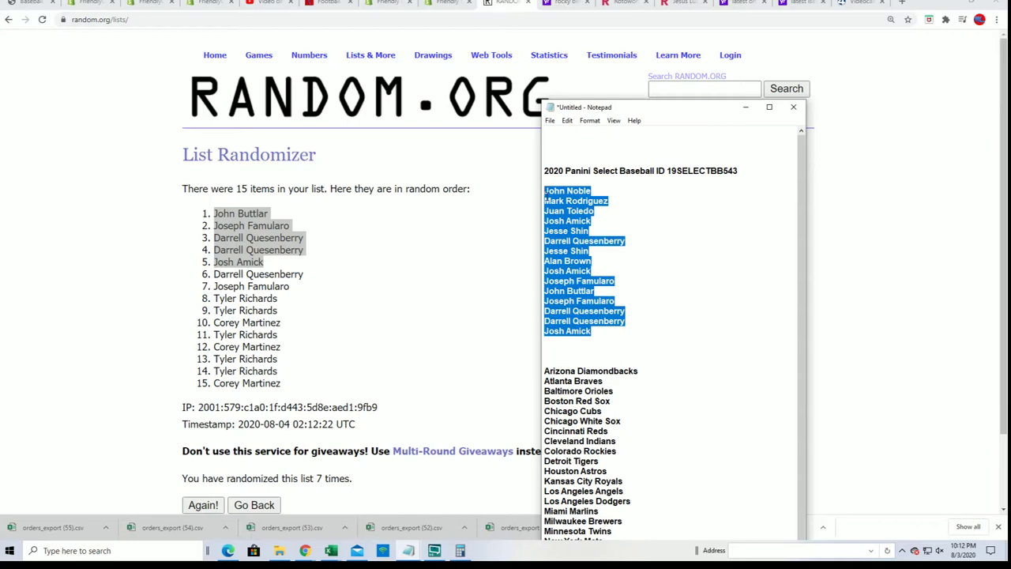
right_click(555, 203)
left_click(585, 238)
left_click(546, 342)
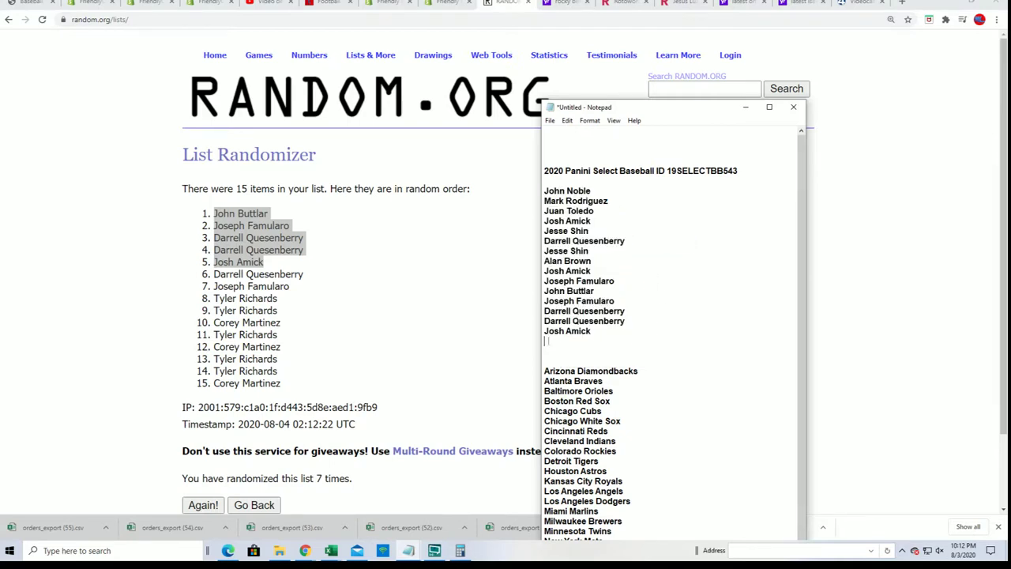
right_click(546, 342)
left_click(584, 386)
- Move the Notepad window up to show more of the notes and copy the full 30-name Panini Select Baseball list
scroll(713, 432, "down", 3)
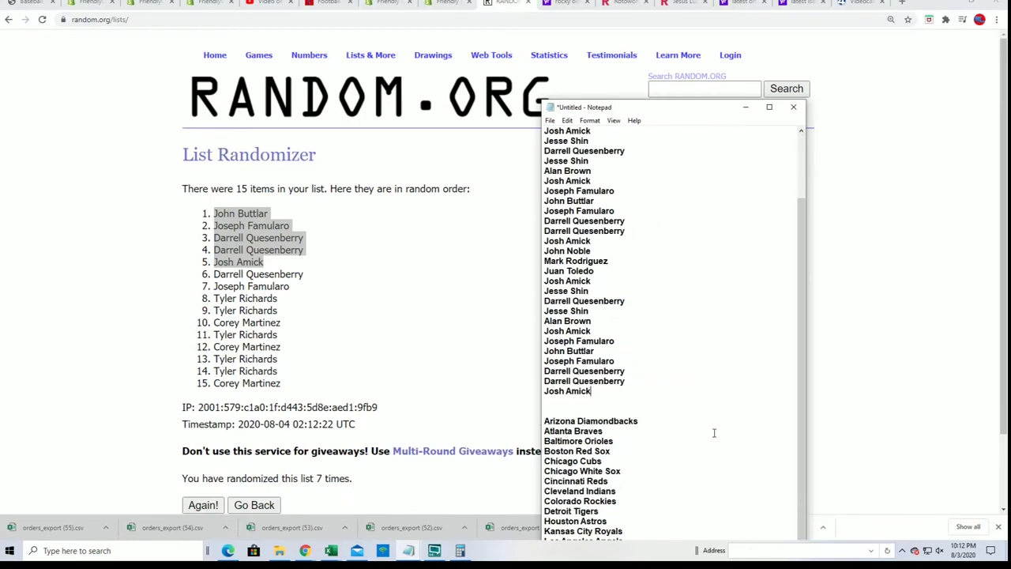
scroll(678, 433, "down", 3)
scroll(672, 434, "up", 1)
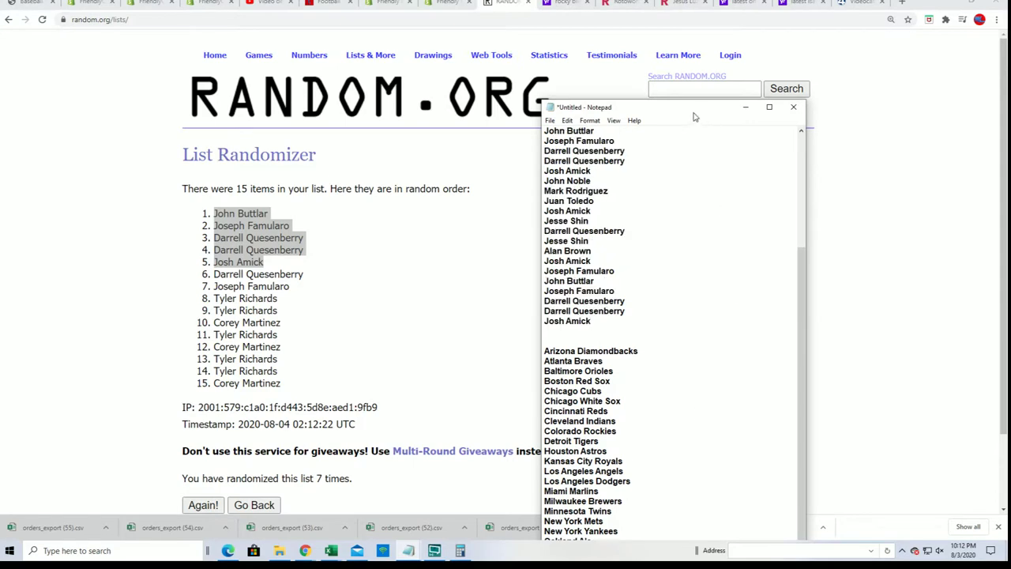
left_click_drag(652, 99, 654, 2)
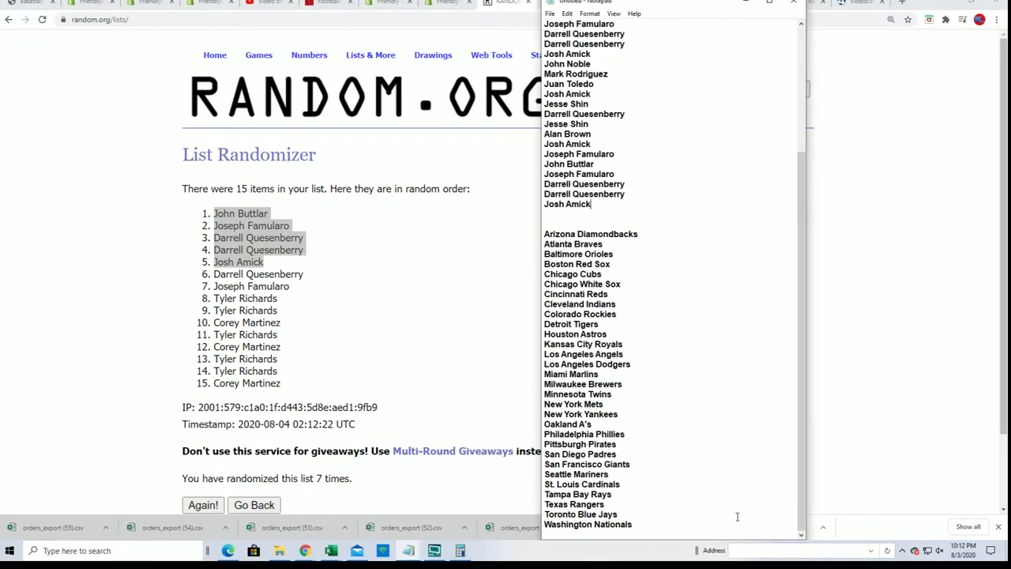
scroll(686, 470, "up", 6)
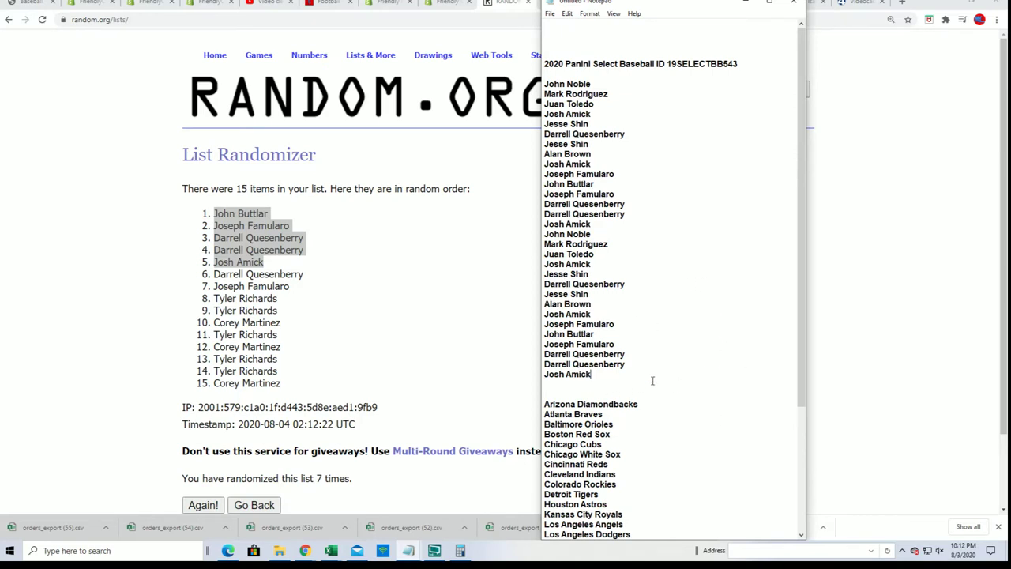
left_click_drag(598, 375, 545, 82)
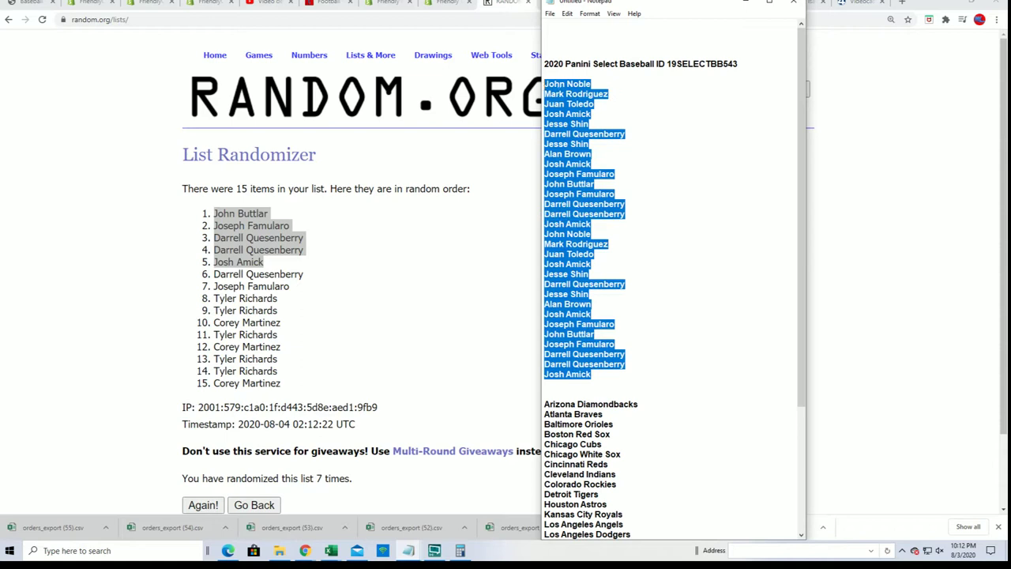
right_click(545, 84)
left_click(572, 124)
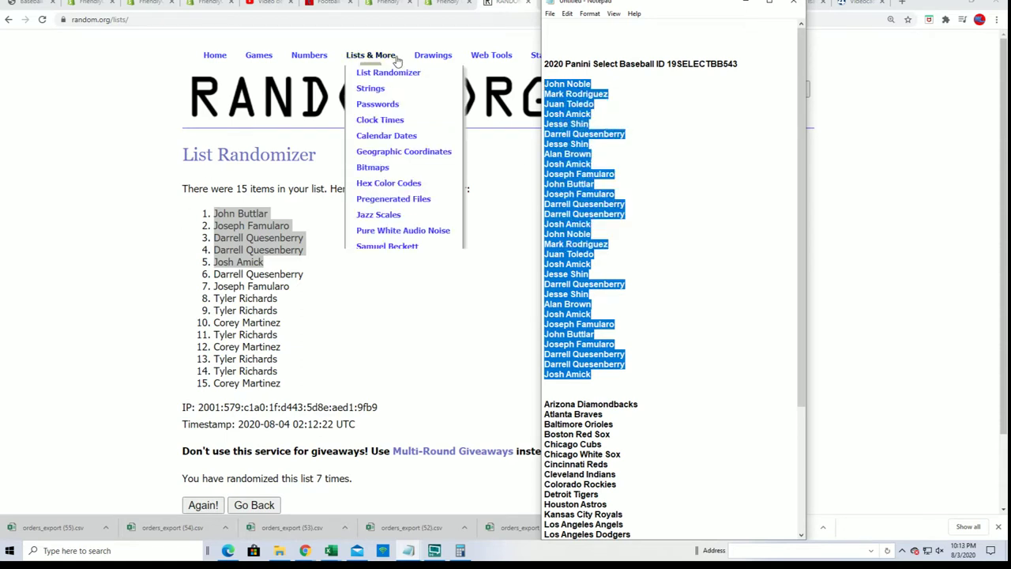
- Open a blank List Randomizer form on RANDOM.ORG and paste the 30 copied names as the list items
left_click(387, 72)
left_click(223, 311)
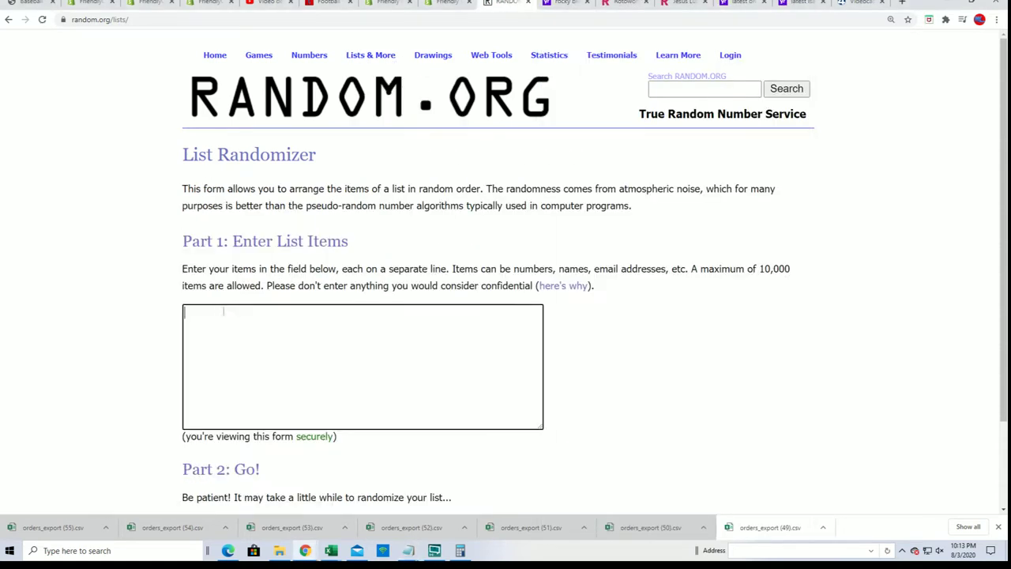
right_click(224, 311)
left_click(264, 392)
scroll(677, 379, "down", 2)
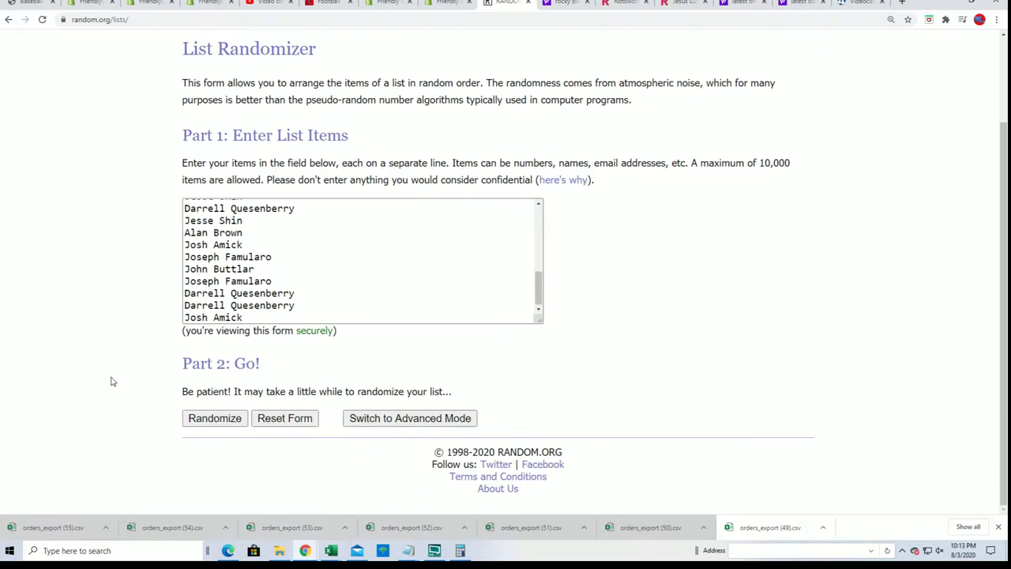
- Randomize the 30-name participant list three times
left_click(198, 410)
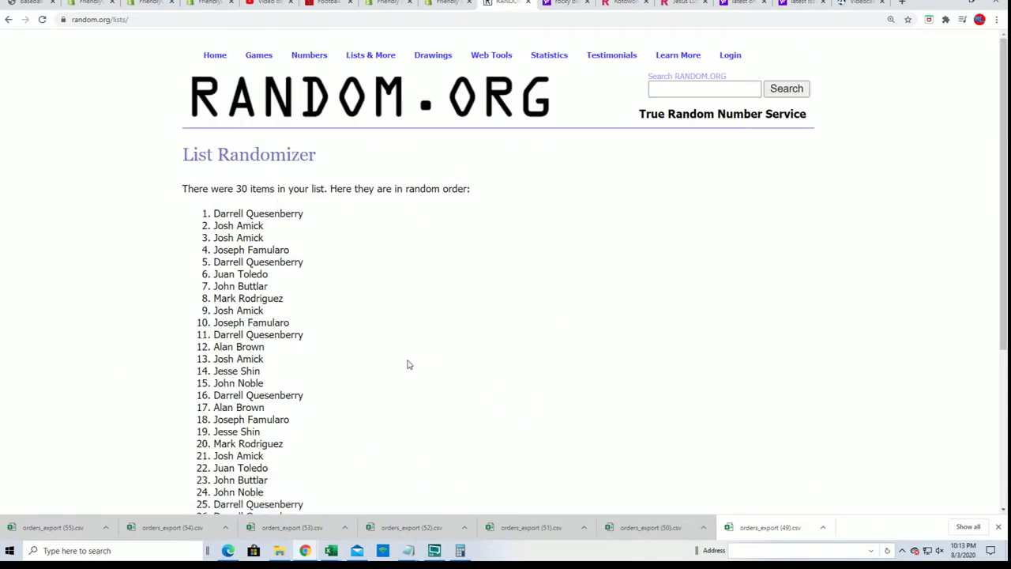
scroll(202, 402, "down", 3)
left_click(187, 417)
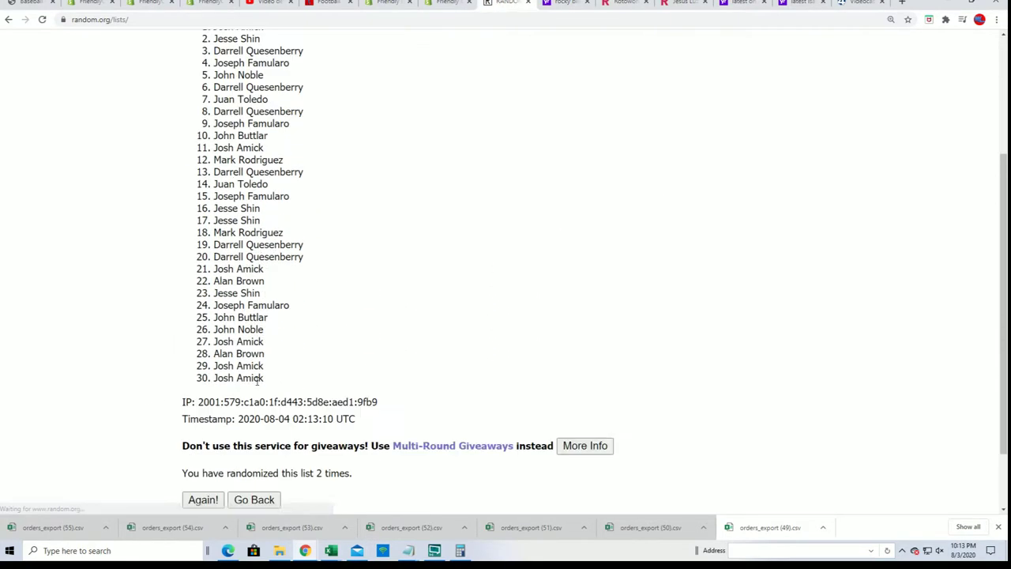
left_click(186, 417)
scroll(560, 342, "down", 3)
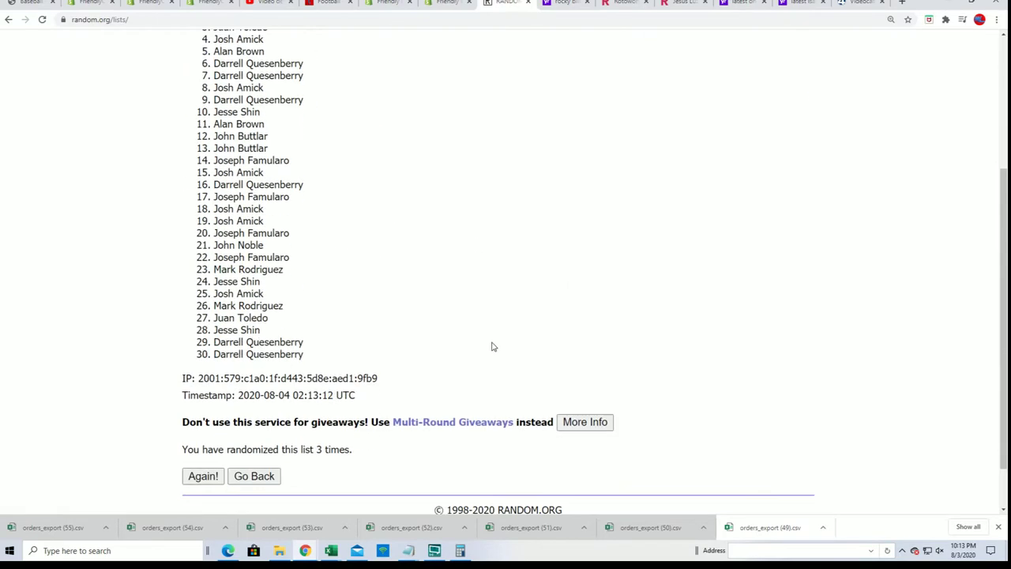
scroll(496, 352, "up", 1)
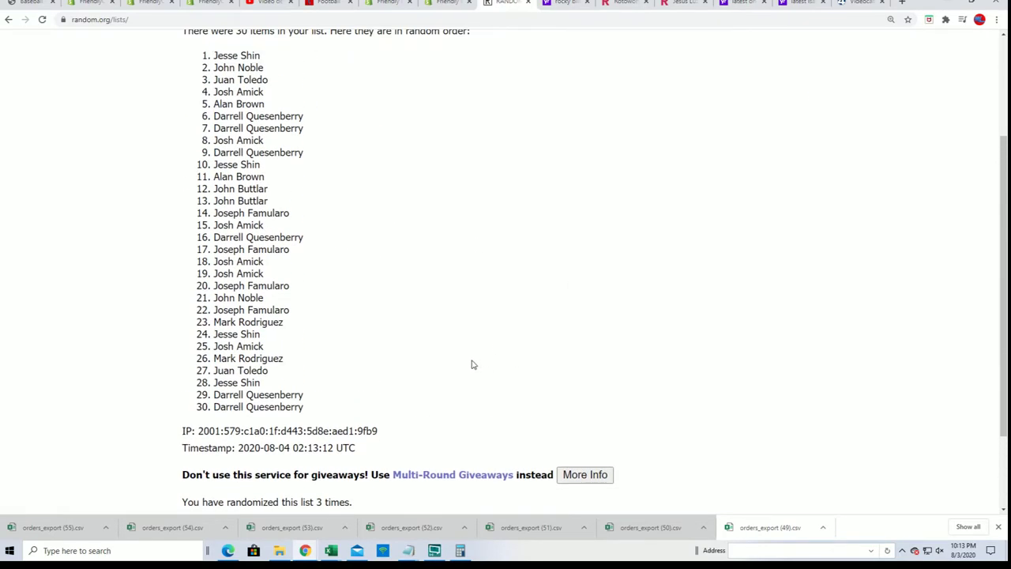
- Open the store's 2 Random Teams product page for 2020 Panini Select Baseball ID 19SELECTBB544 and highlight its box break contents
left_click(28, 4)
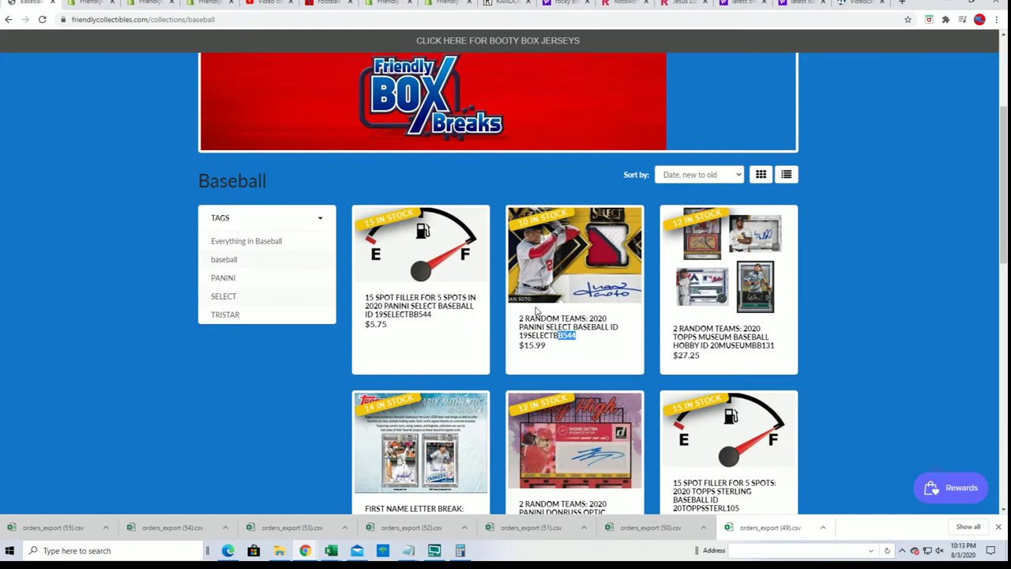
left_click(563, 339)
scroll(600, 353, "down", 3)
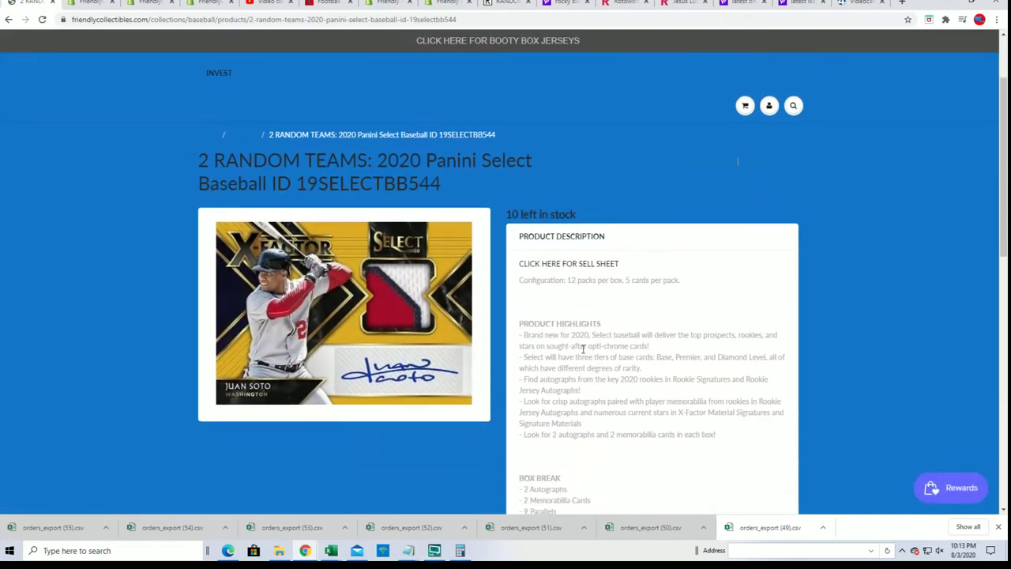
scroll(581, 352, "down", 1)
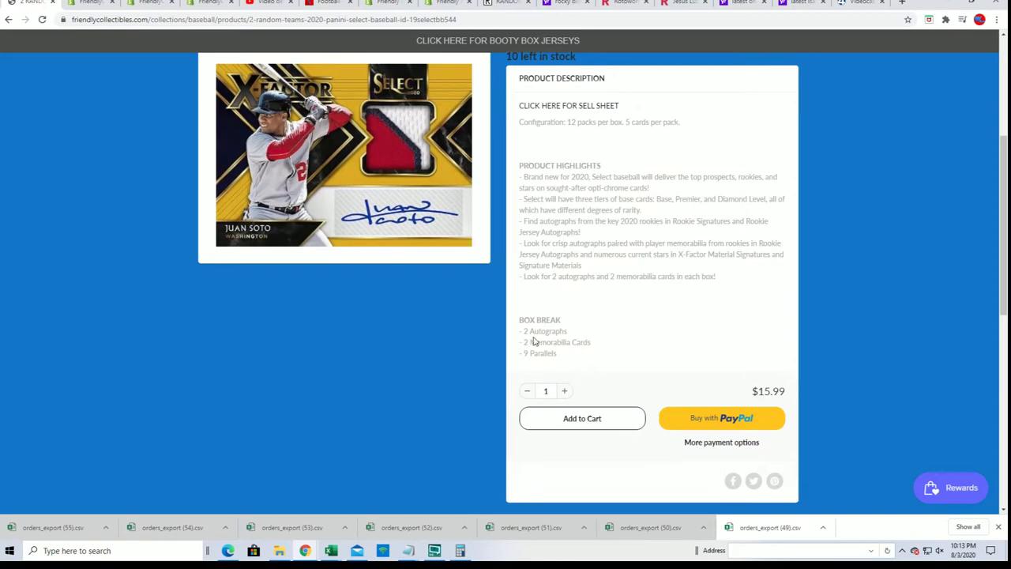
left_click_drag(519, 318, 609, 358)
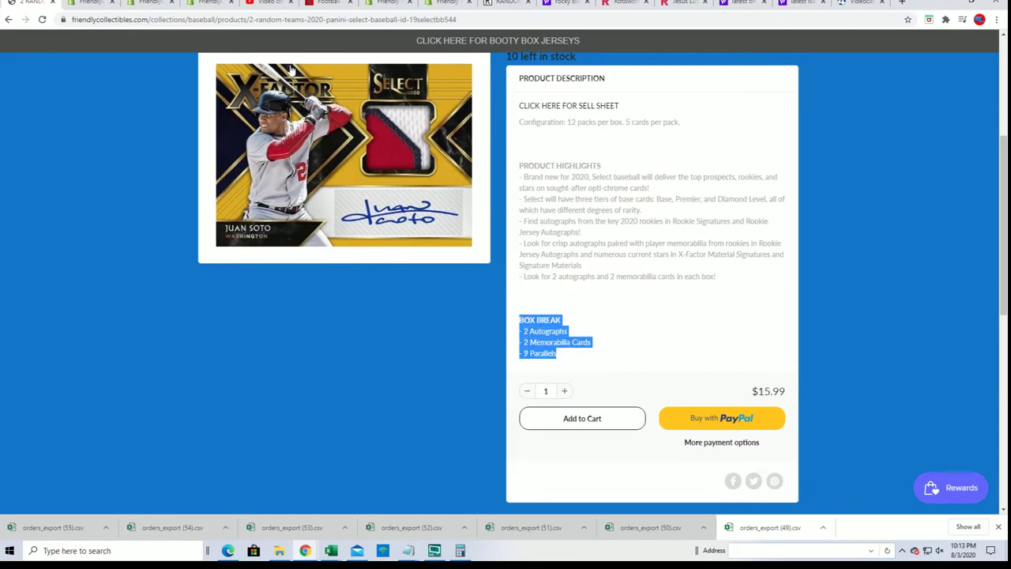
- Return to the randomized participant list and randomize it four more times, for seven in total
left_click(513, 4)
scroll(356, 368, "down", 3)
left_click(202, 419)
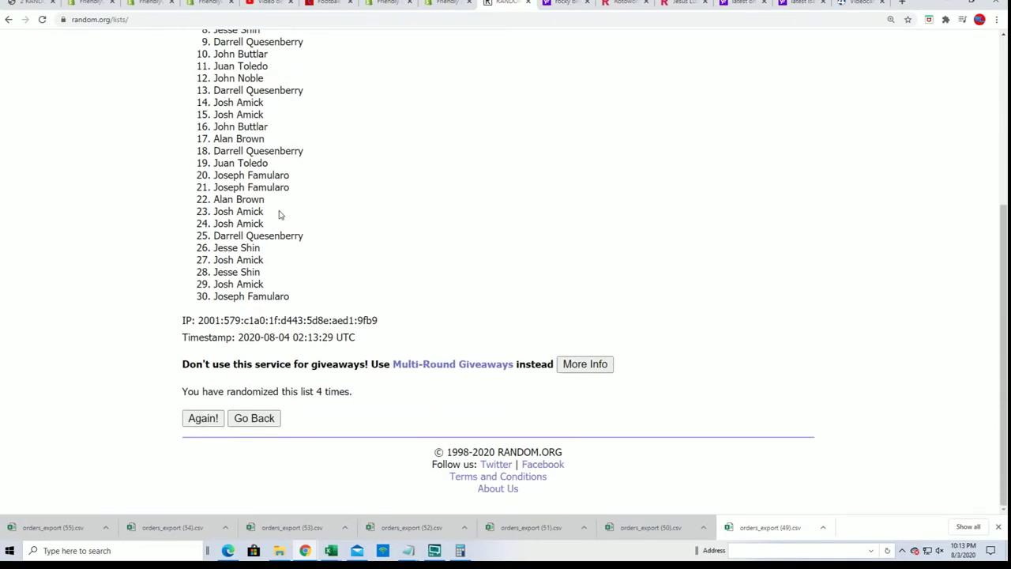
left_click(199, 420)
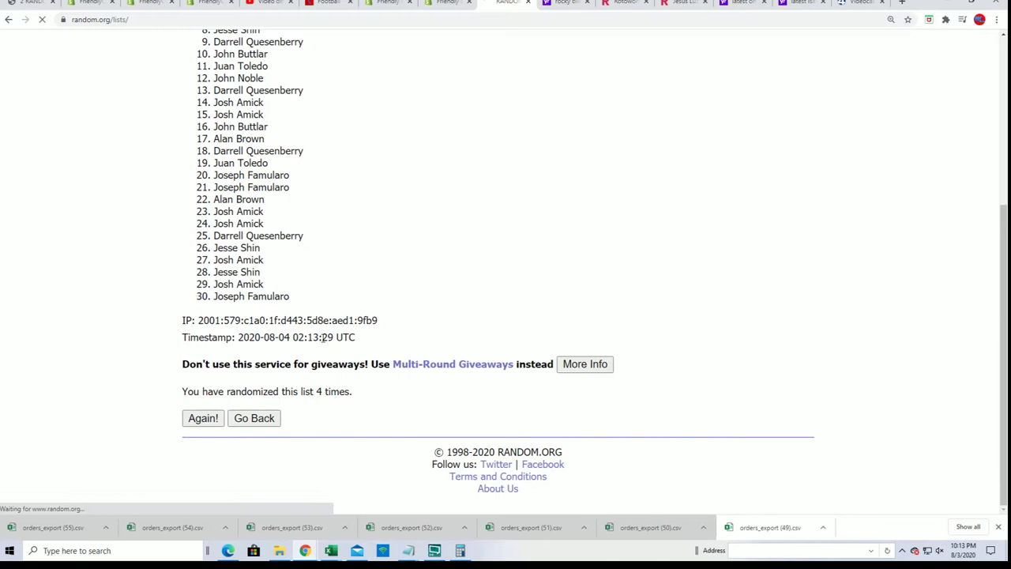
left_click(195, 419)
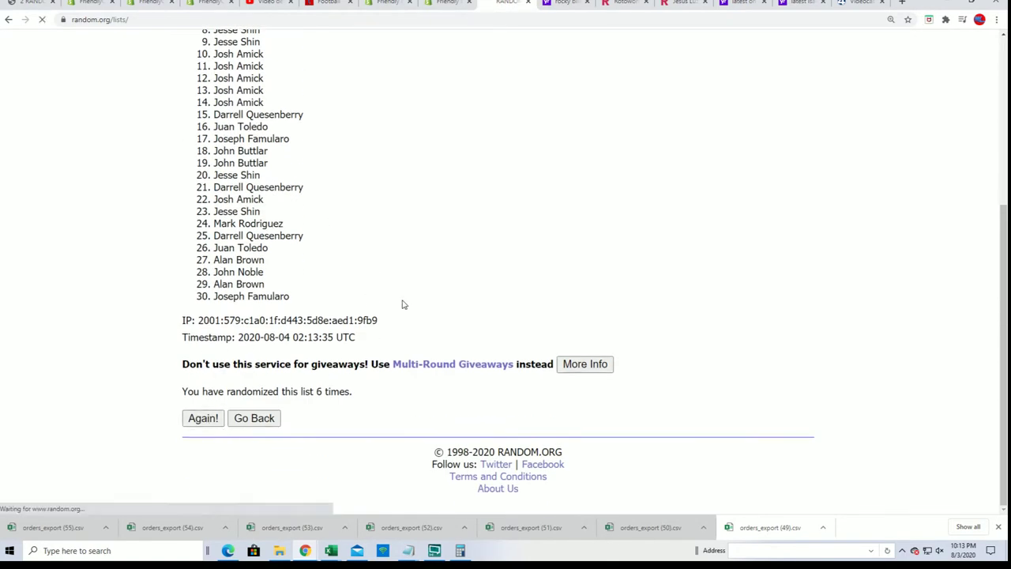
- Copy all 30 names of the final randomized order and switch to the Excel sheet with the OWNERS and TEAMS columns
left_click_drag(223, 103, 329, 484)
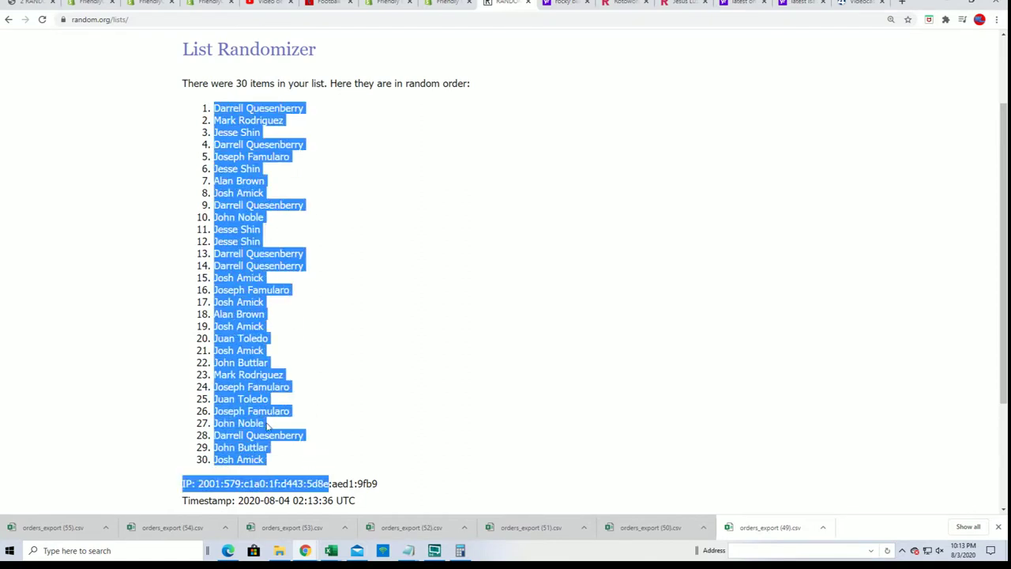
left_click_drag(278, 463, 208, 115)
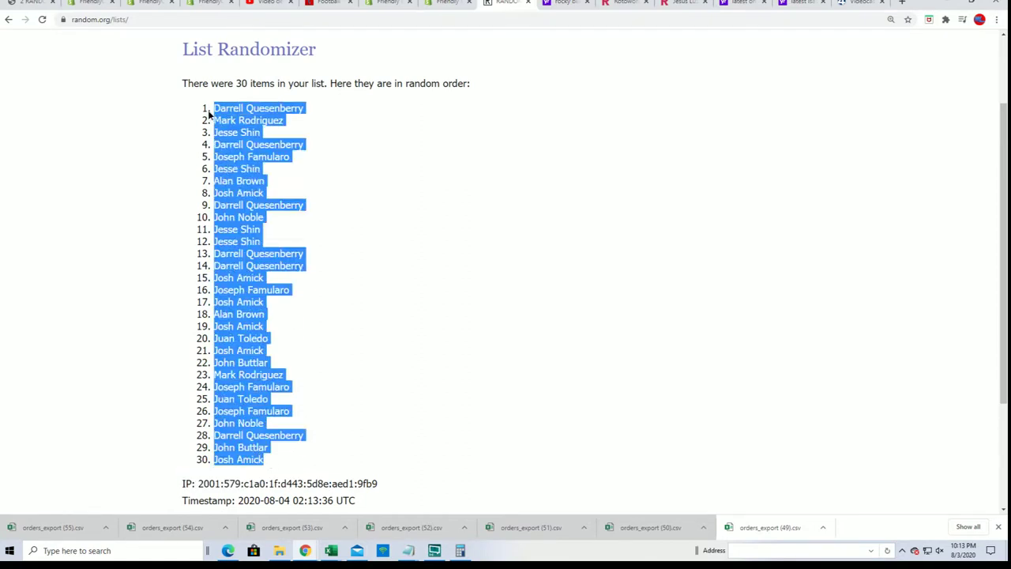
right_click(238, 108)
left_click(254, 113)
scroll(474, 386, "down", 3)
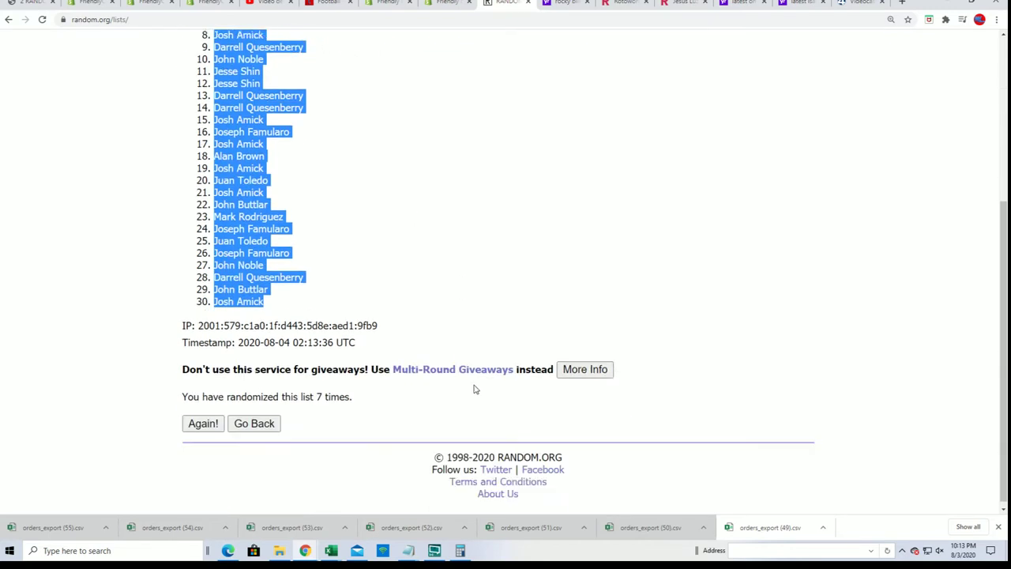
scroll(472, 380, "up", 3)
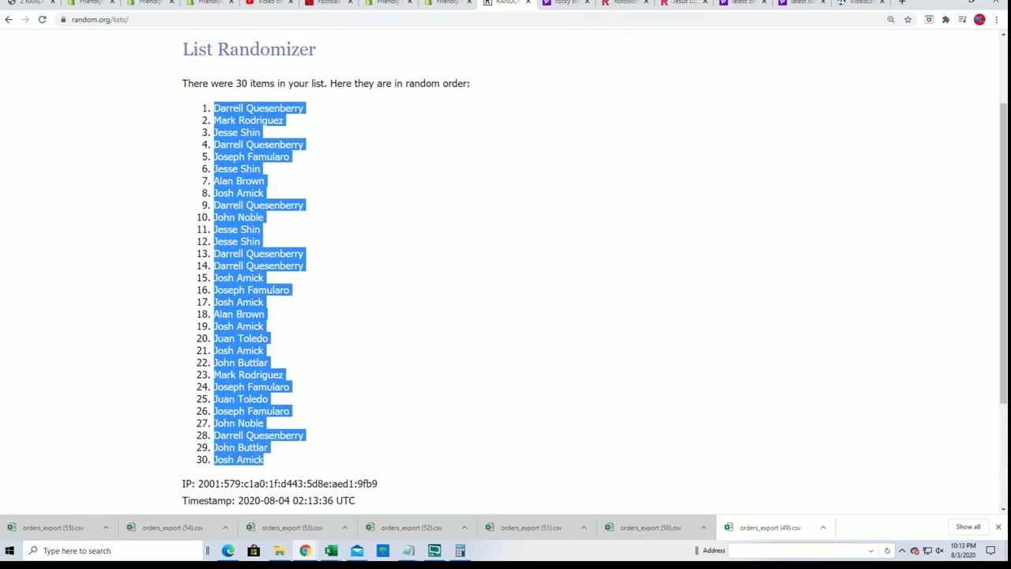
key("alt+Tab")
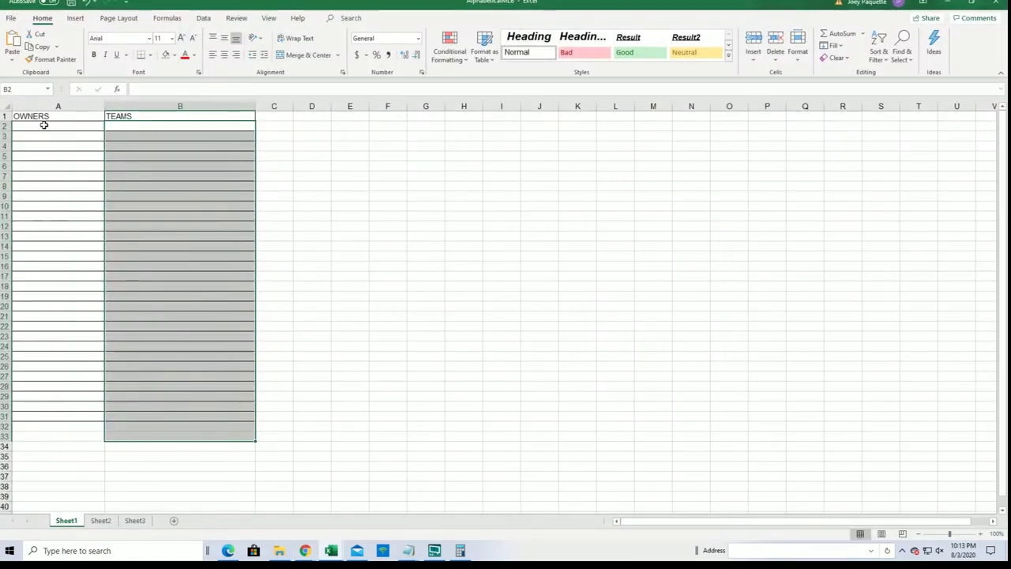
- Try to paste the copied names with their source formatting into the OWNERS column starting at A2
right_click(48, 125)
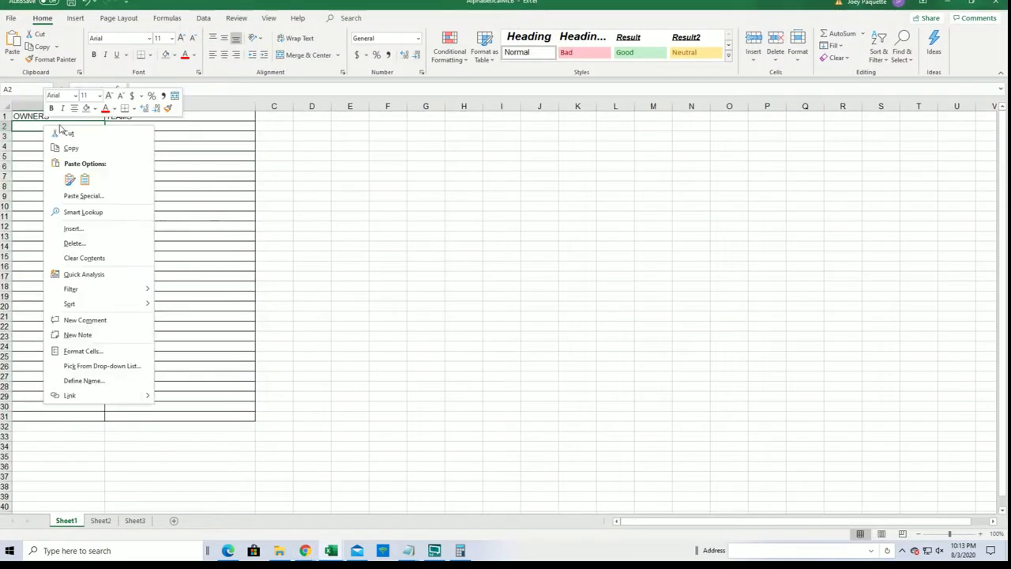
left_click(69, 179)
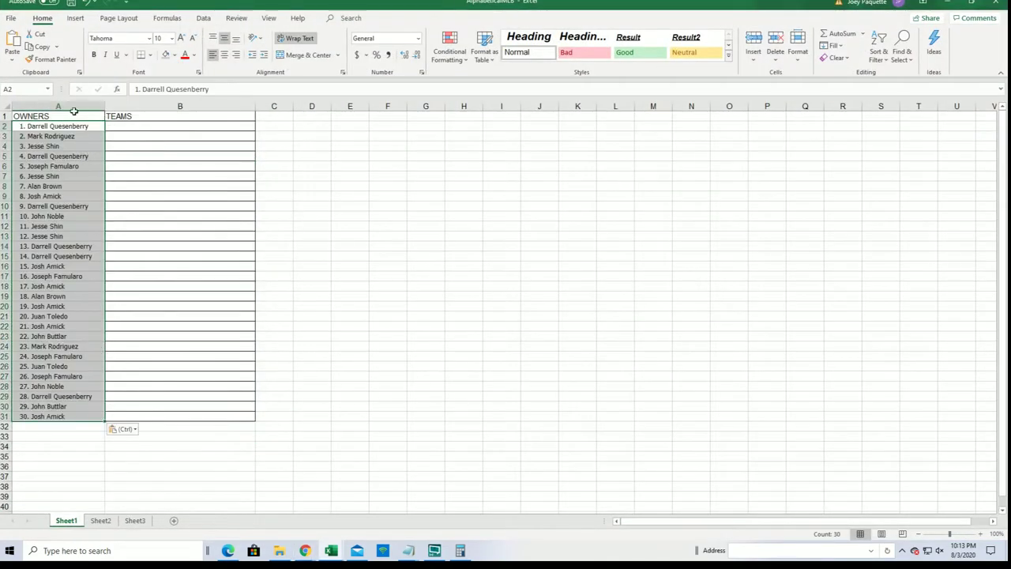
left_click(86, 3)
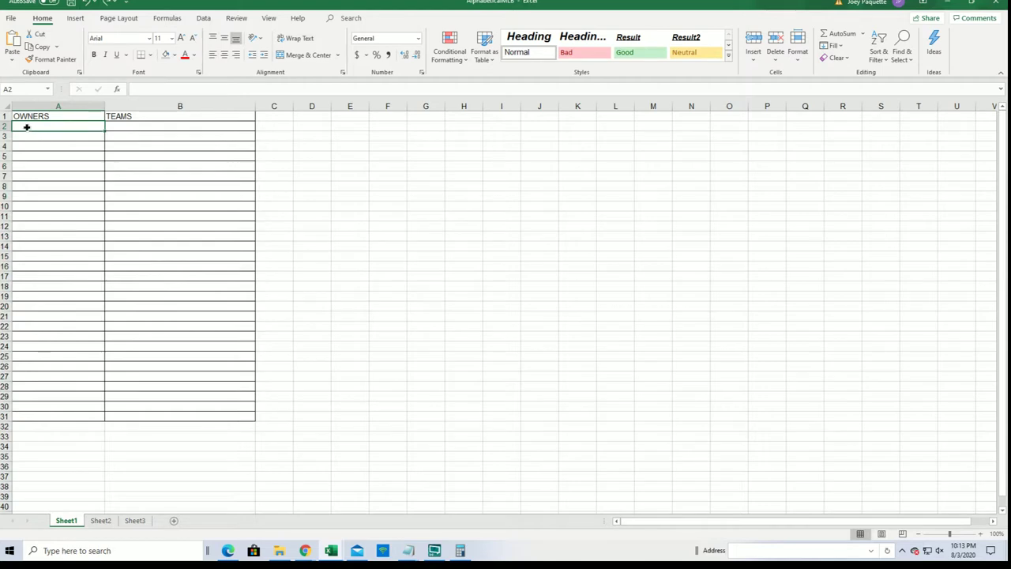
- Paste the copied names as text only into the OWNERS column starting at A2, and select cell B2 under TEAMS
right_click(26, 127)
left_click(57, 197)
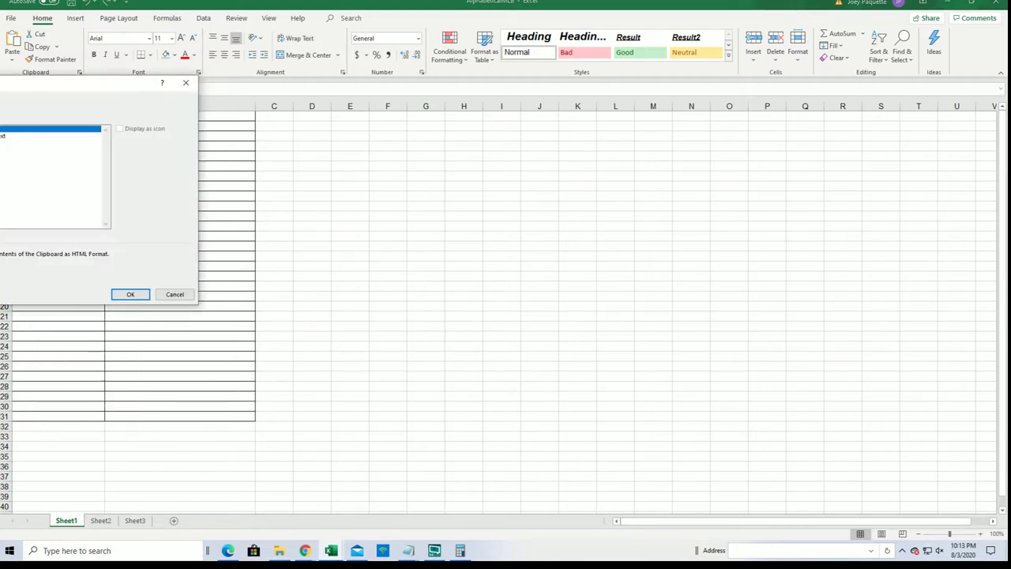
left_click(47, 138)
left_click(130, 296)
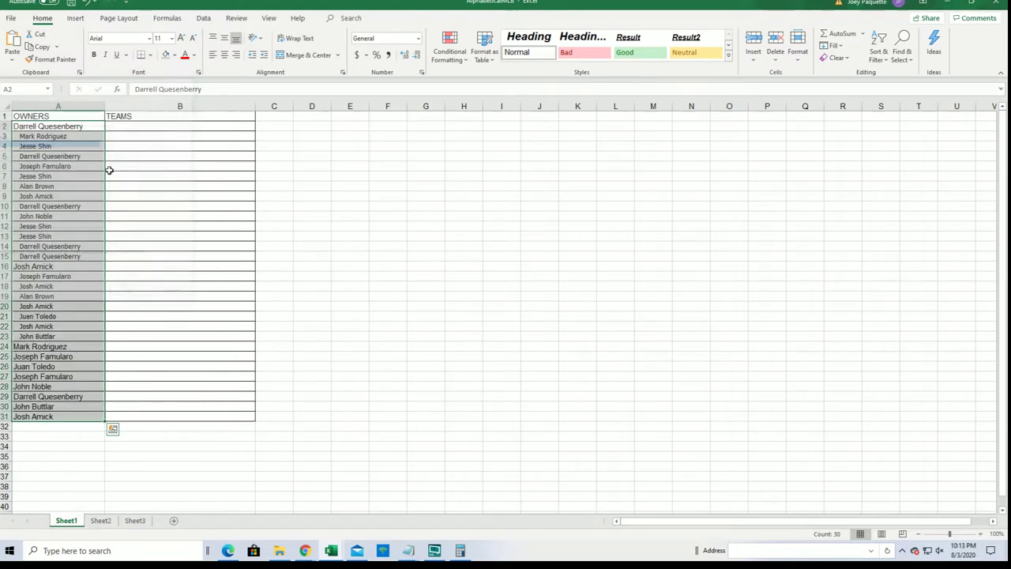
left_click(979, 534)
left_click(979, 534)
left_click(979, 534)
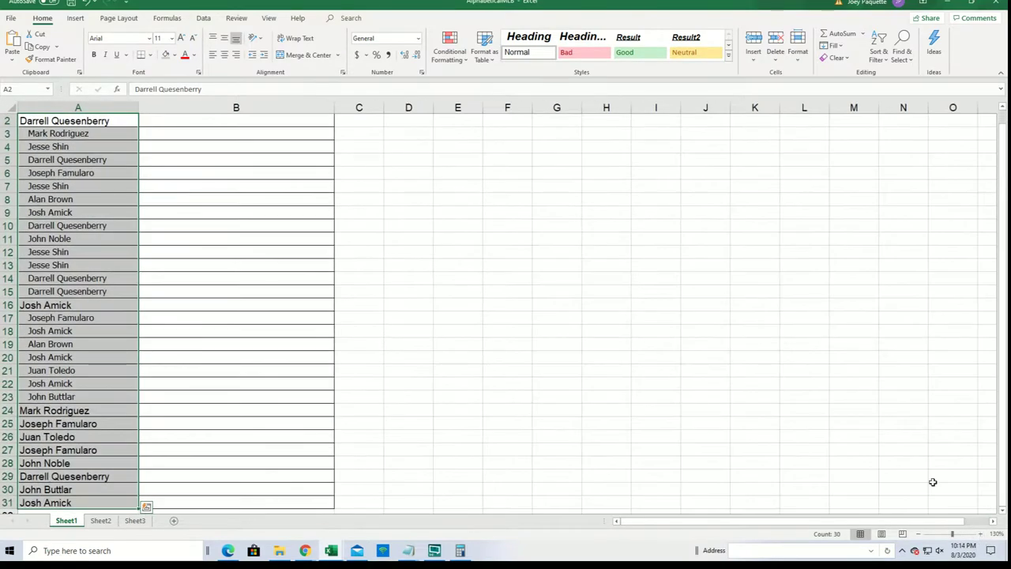
left_click(155, 120)
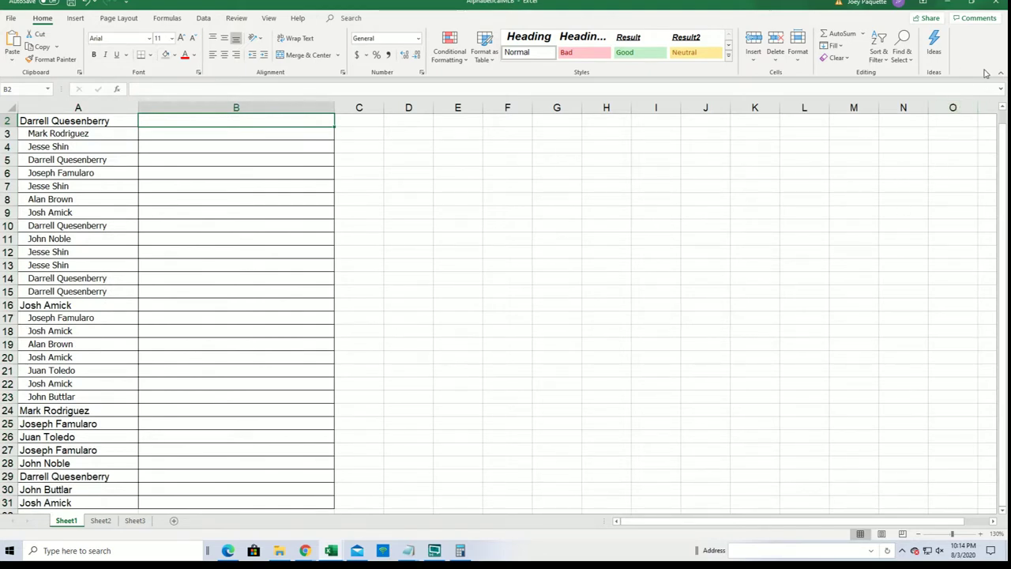
- Return to RANDOM.ORG in the browser and open a blank List Randomizer form
left_click(947, 3)
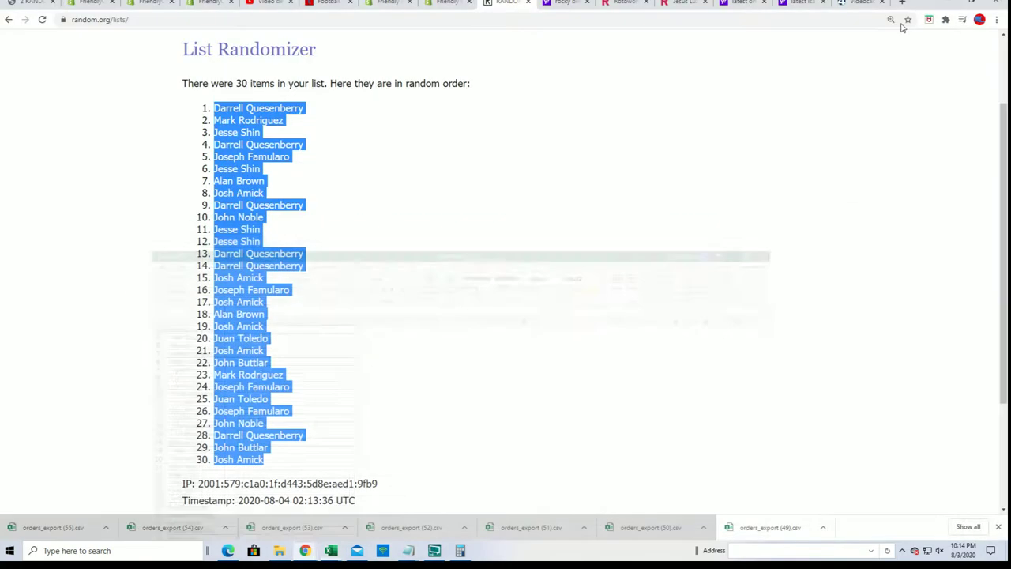
scroll(370, 83, "up", 3)
left_click(375, 73)
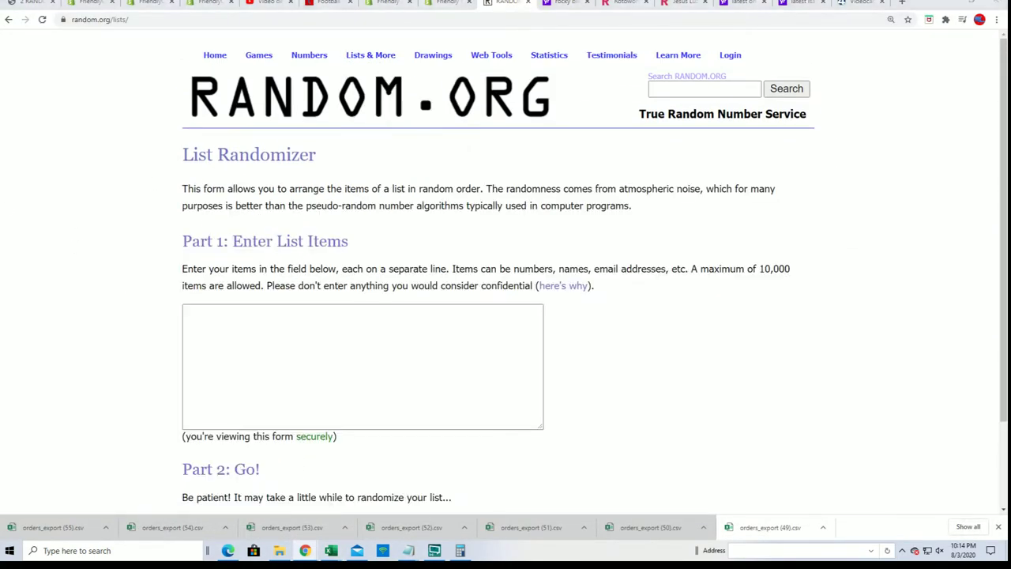
- Copy the 30 team names from Arizona Diamondbacks to Washington Nationals in Notepad and paste them as the List Randomizer items
key("alt+Tab")
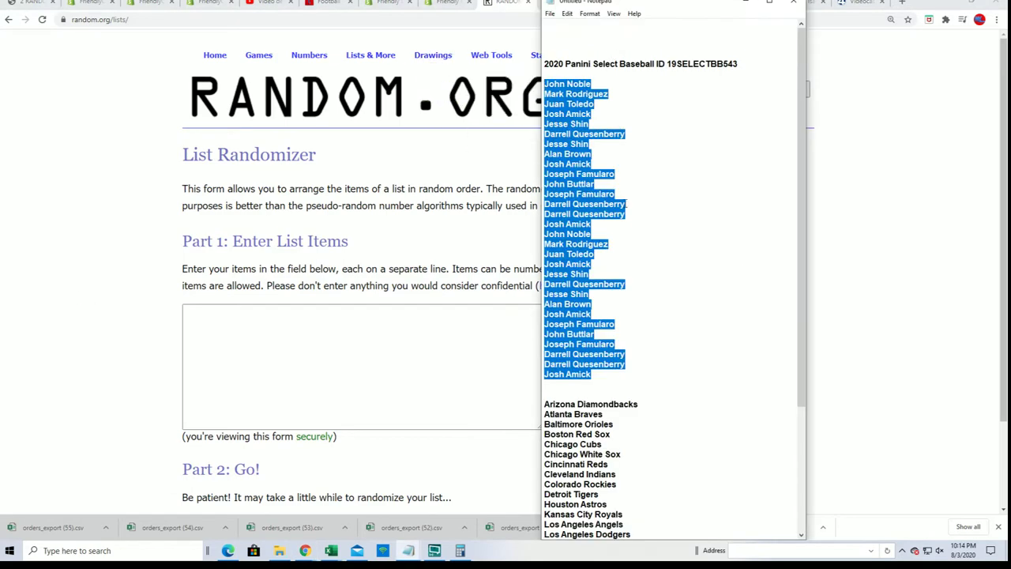
scroll(666, 419, "down", 5)
left_click_drag(637, 524, 548, 236)
right_click(550, 241)
left_click(576, 275)
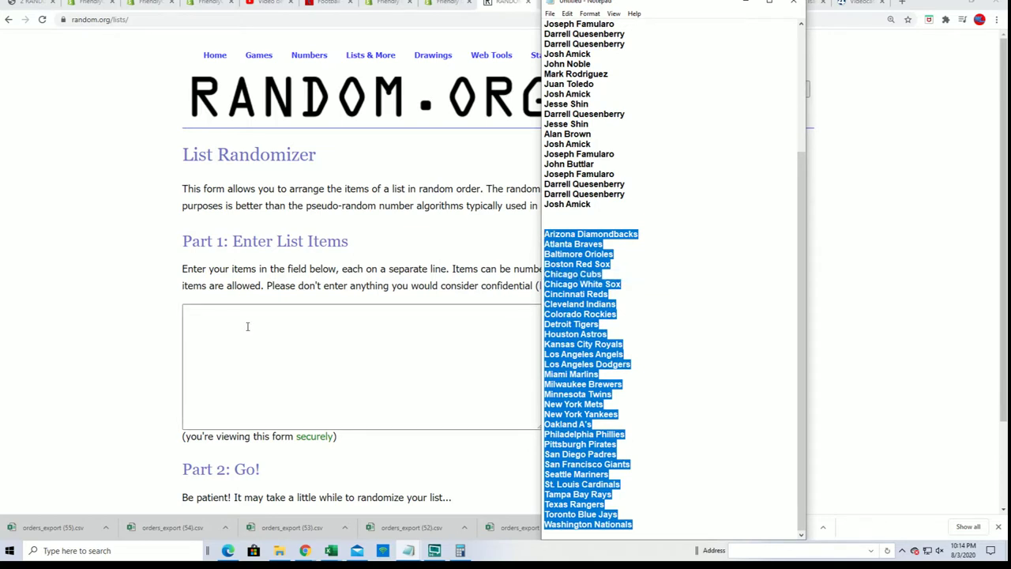
right_click(202, 316)
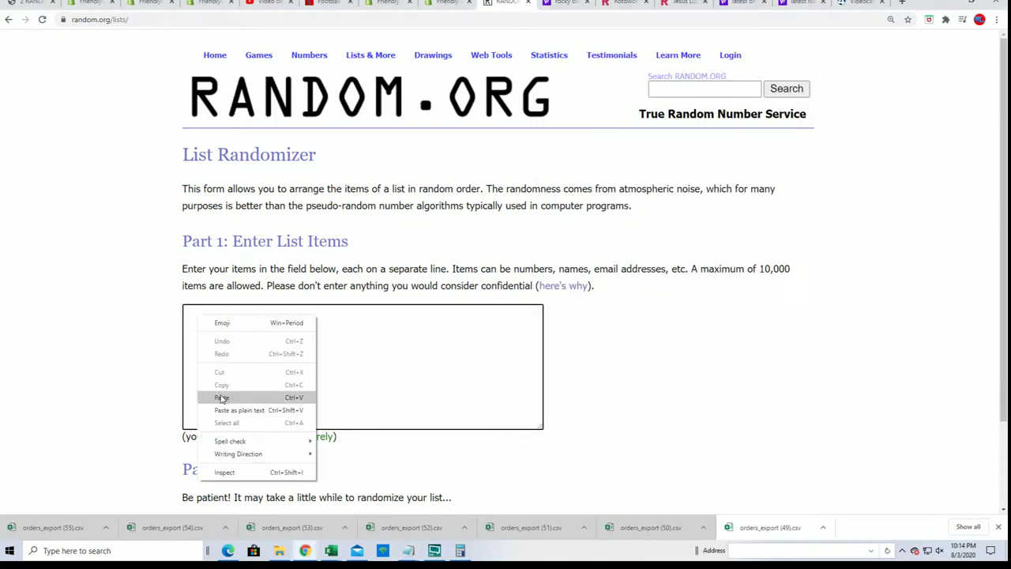
left_click(220, 398)
- Randomize the 30-team list seven times
scroll(525, 417, "down", 2)
left_click(190, 419)
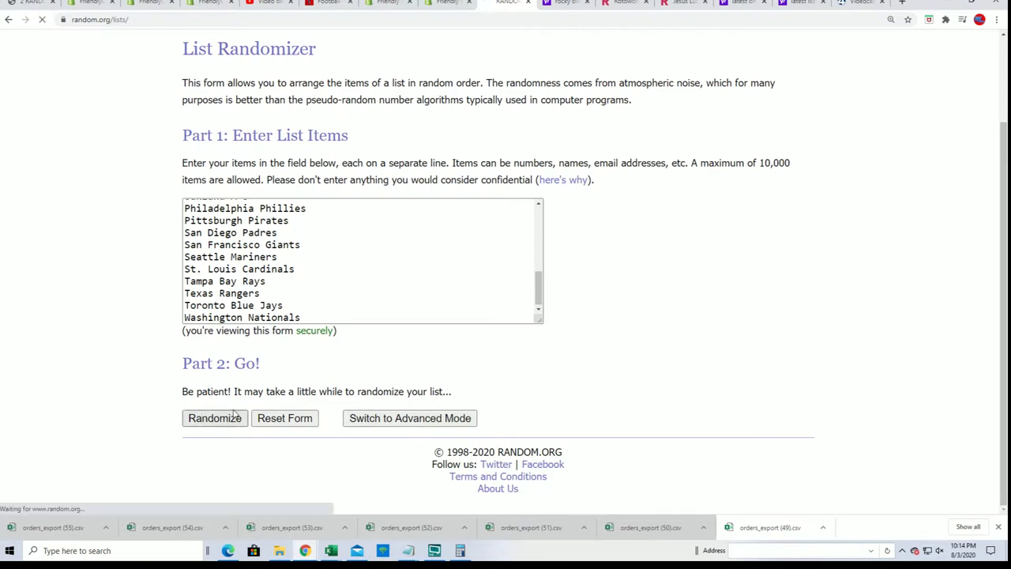
scroll(221, 404, "down", 3)
left_click(203, 417)
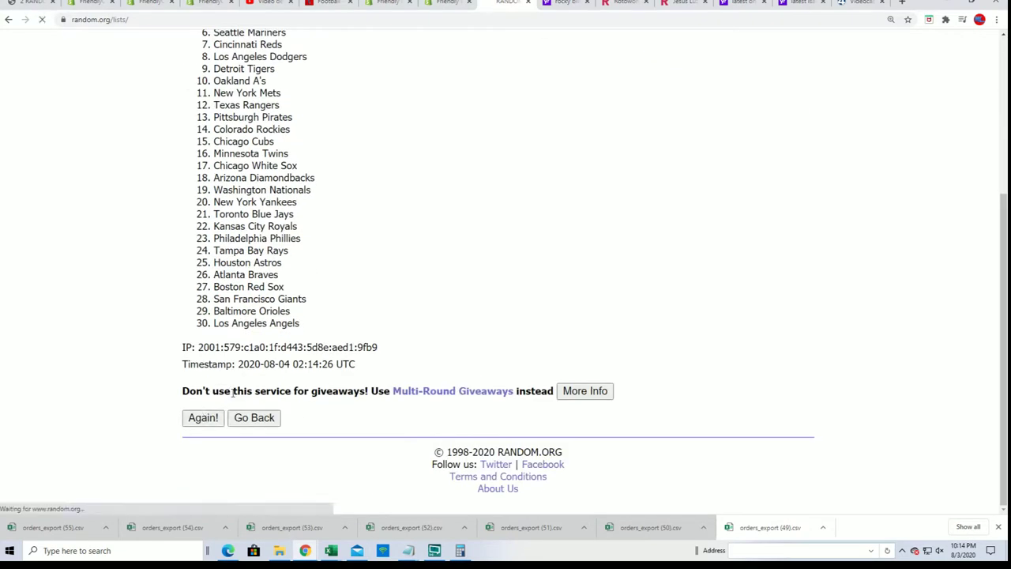
scroll(245, 386, "down", 3)
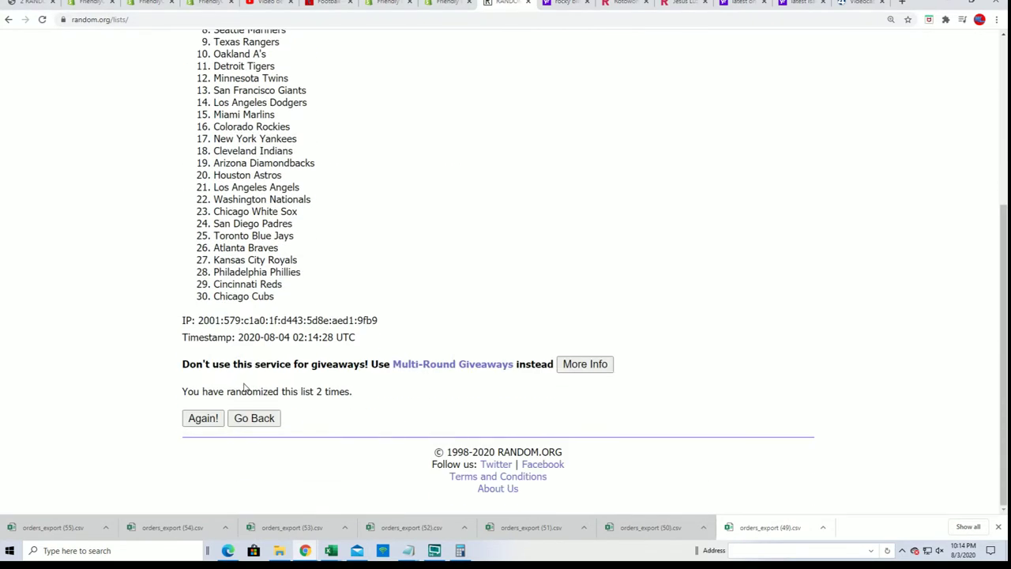
left_click(203, 418)
scroll(197, 411, "down", 3)
left_click(194, 415)
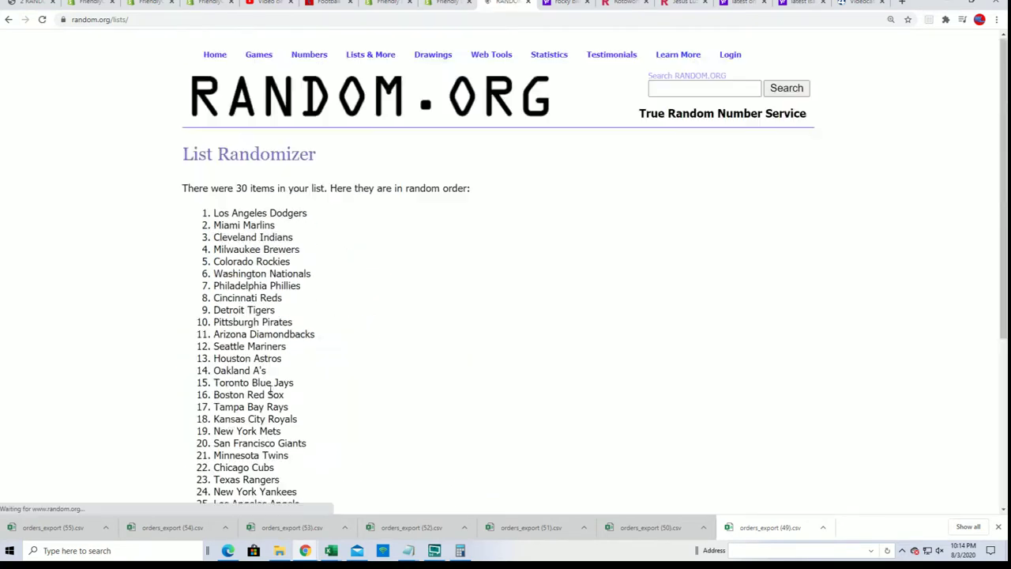
scroll(198, 410, "down", 3)
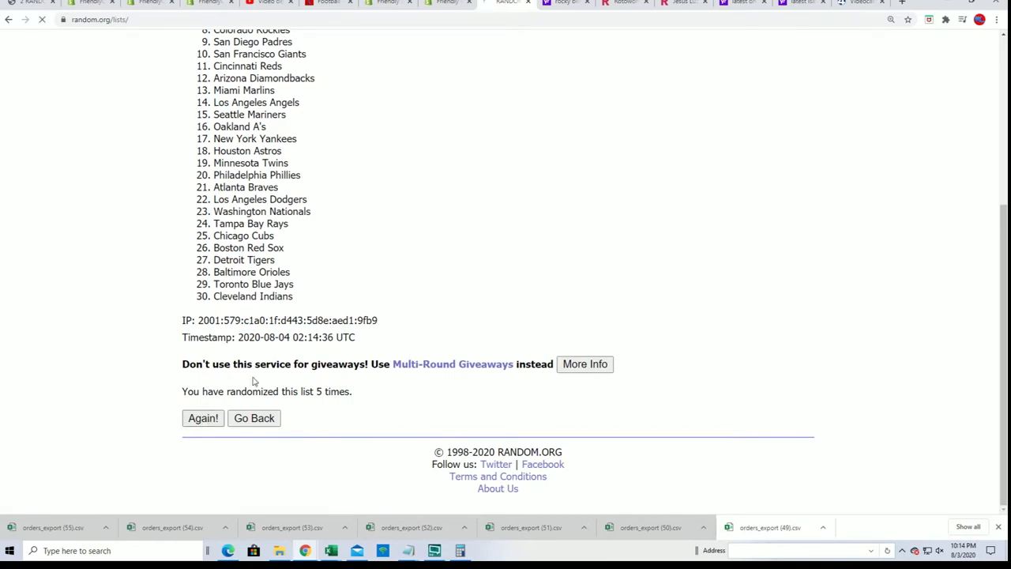
scroll(340, 419, "down", 5)
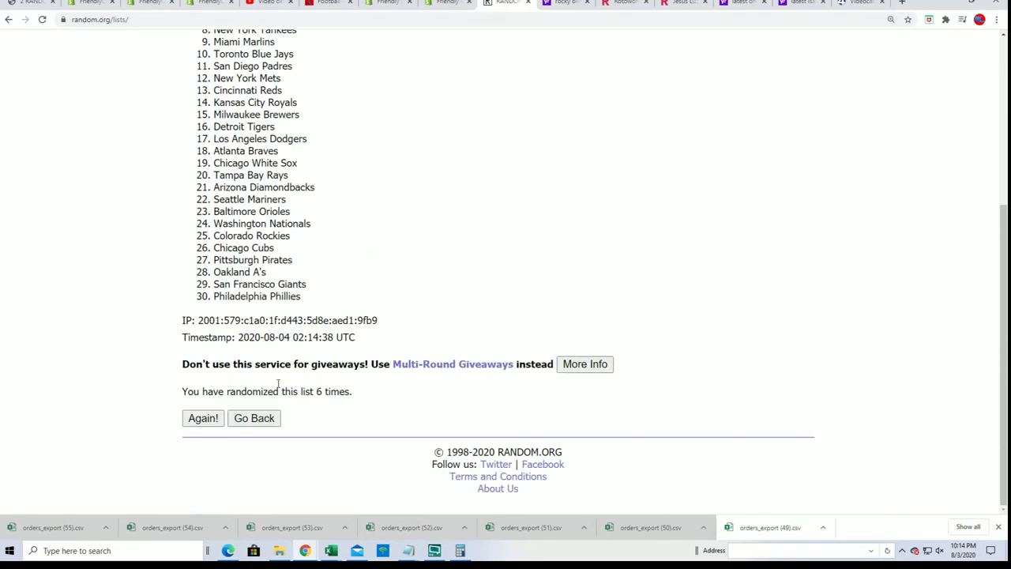
left_click(195, 418)
scroll(170, 81, "down", 1)
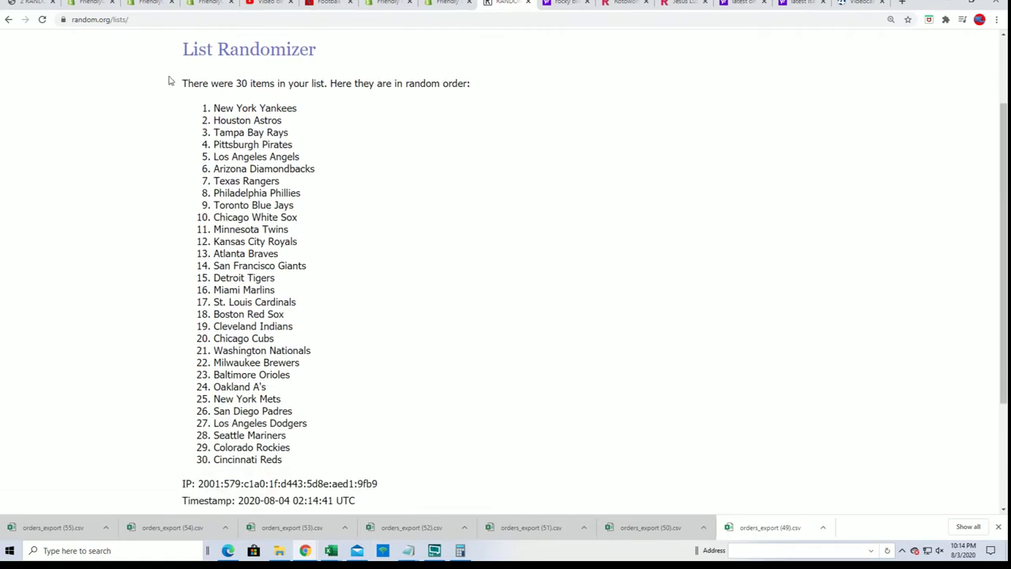
- Copy the 30 randomized team names from New York Yankees to Cincinnati Reds in the List Randomizer results
left_click_drag(215, 109, 343, 464)
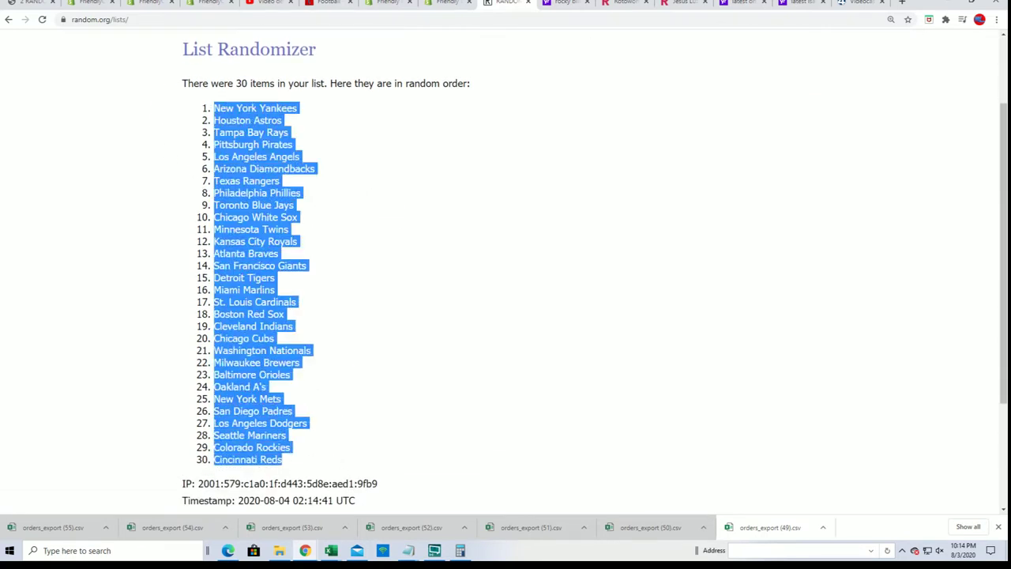
right_click(282, 442)
left_click(304, 448)
scroll(418, 458, "down", 2)
scroll(391, 415, "up", 2)
- Switch to the Excel sheet and paste the copied team names as text only into the TEAMS column starting at B2
key("alt+Tab")
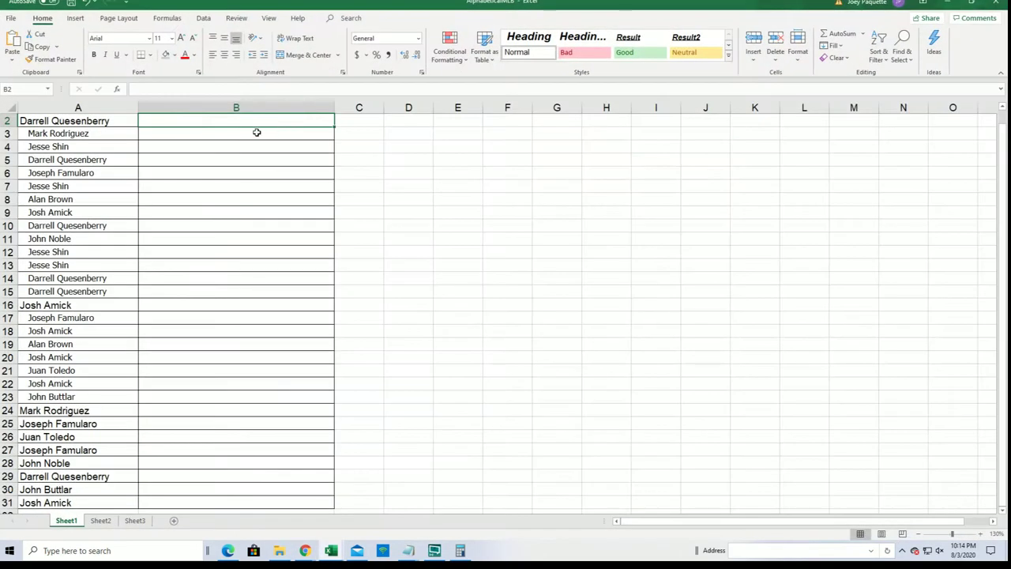
right_click(155, 118)
left_click(183, 187)
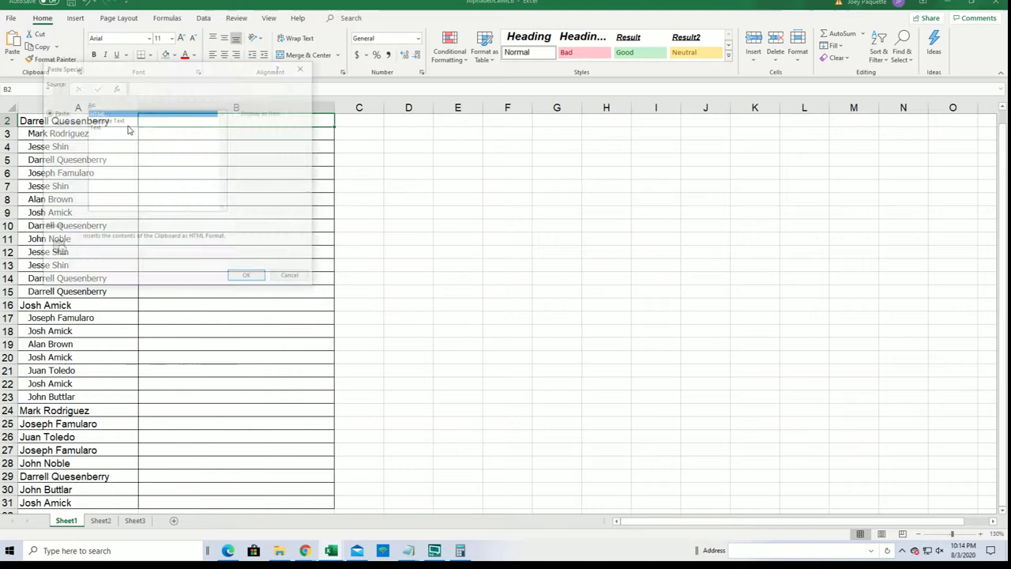
left_click(95, 126)
left_click(246, 278)
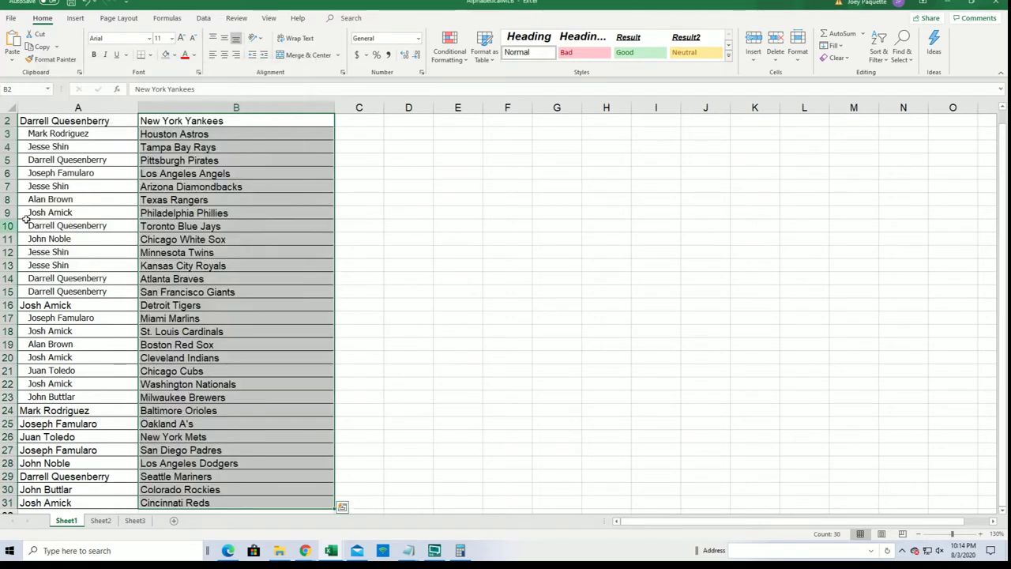
- Narrow column A to fit the owner names and sort the rows by team from A to Z, expanding the selection to include the owners
left_click(123, 108)
left_click_drag(136, 107, 200, 499)
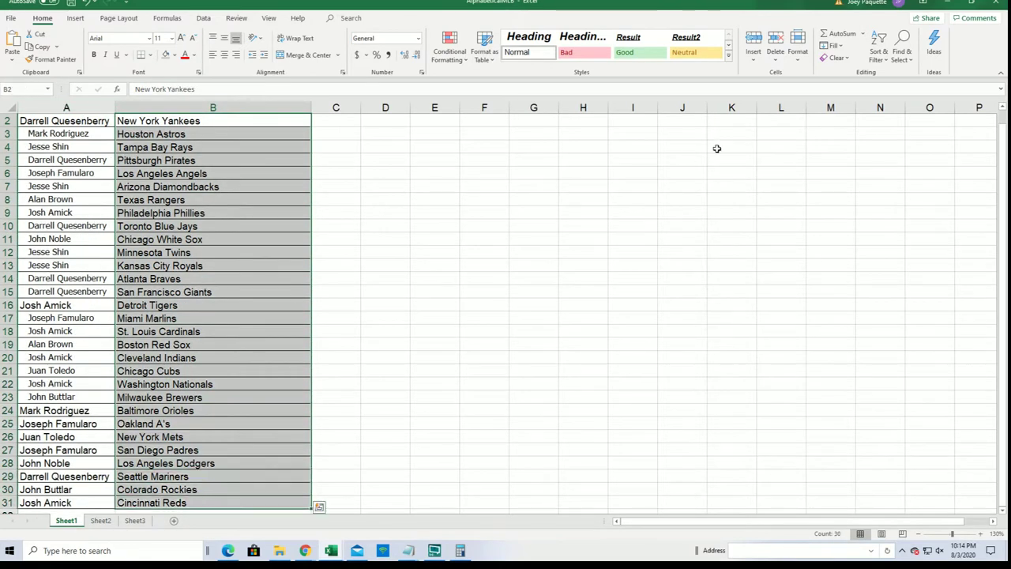
left_click(882, 51)
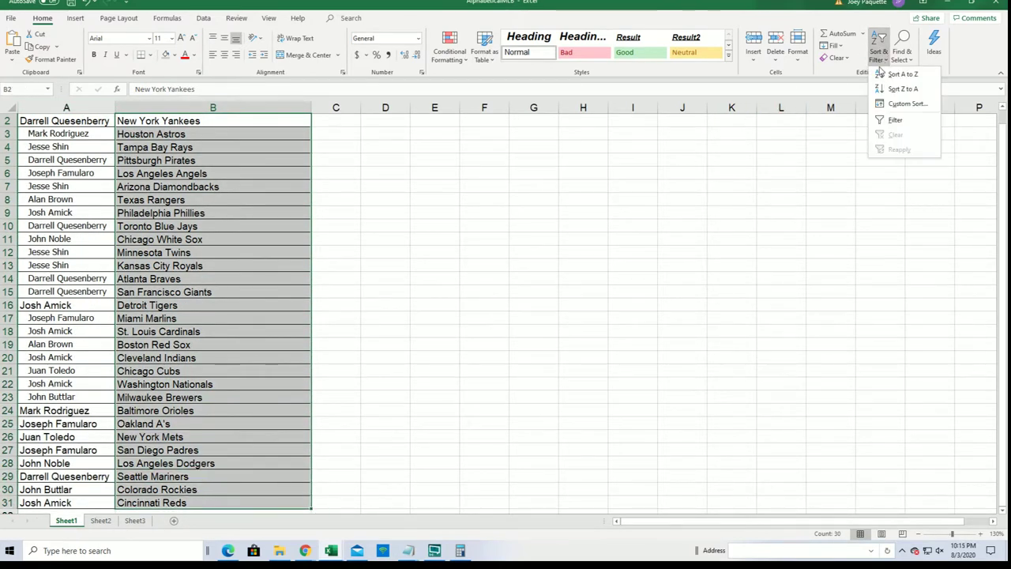
left_click(883, 72)
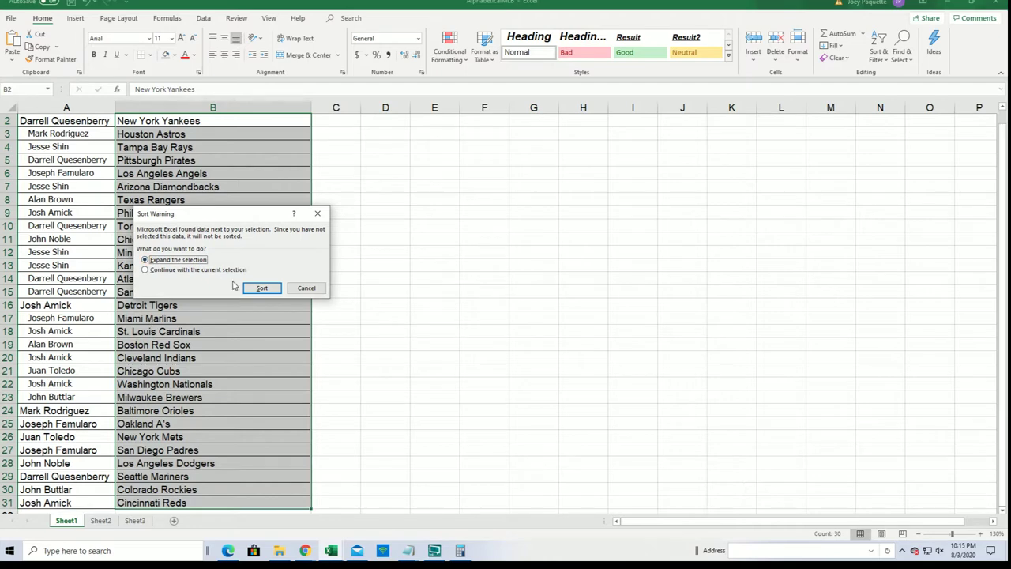
left_click(257, 290)
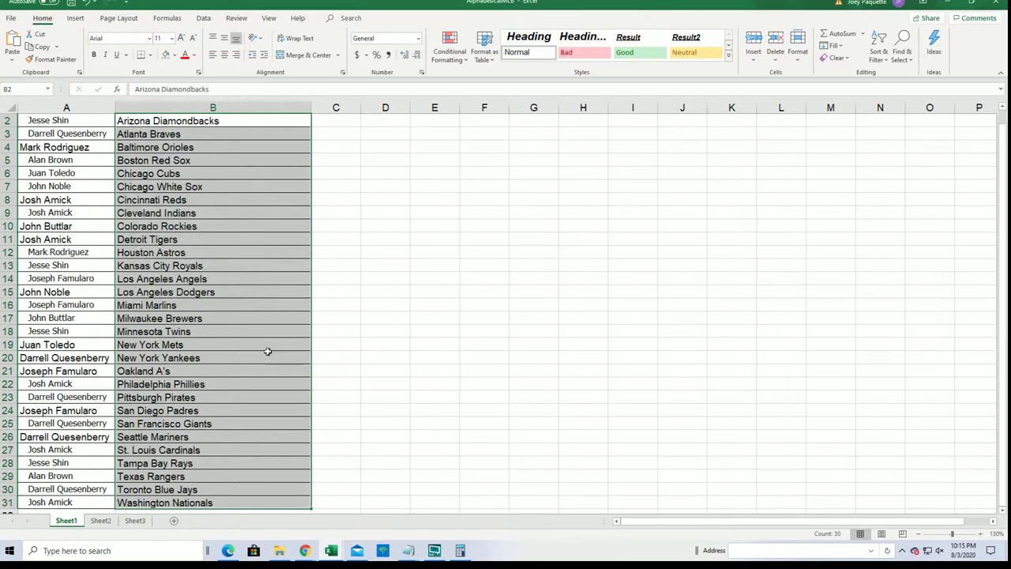
- Check the owners paired with the Los Angeles Dodgers, Kansas City Royals, Houston Astros and New York Yankees
left_click(76, 297)
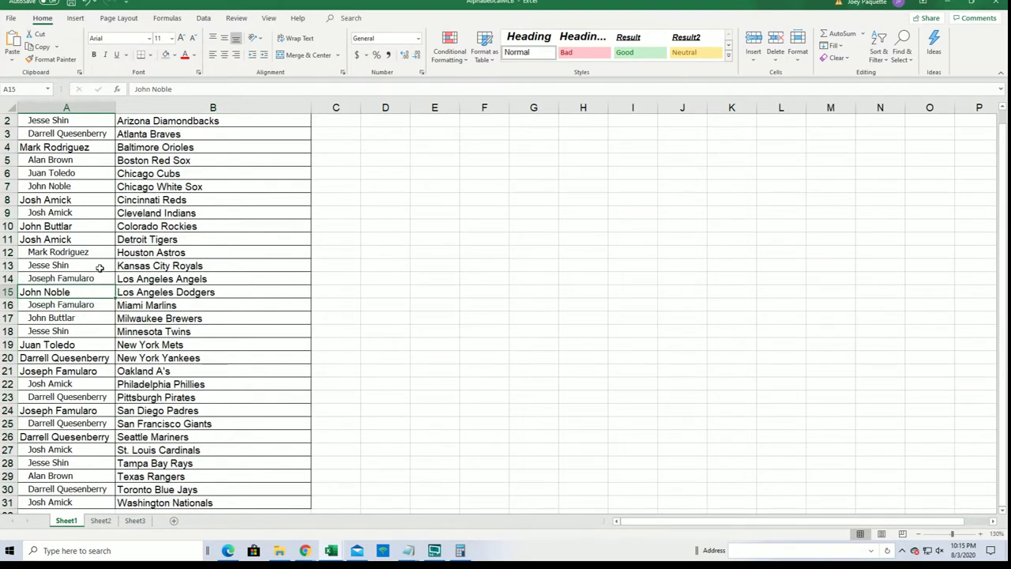
left_click(100, 267)
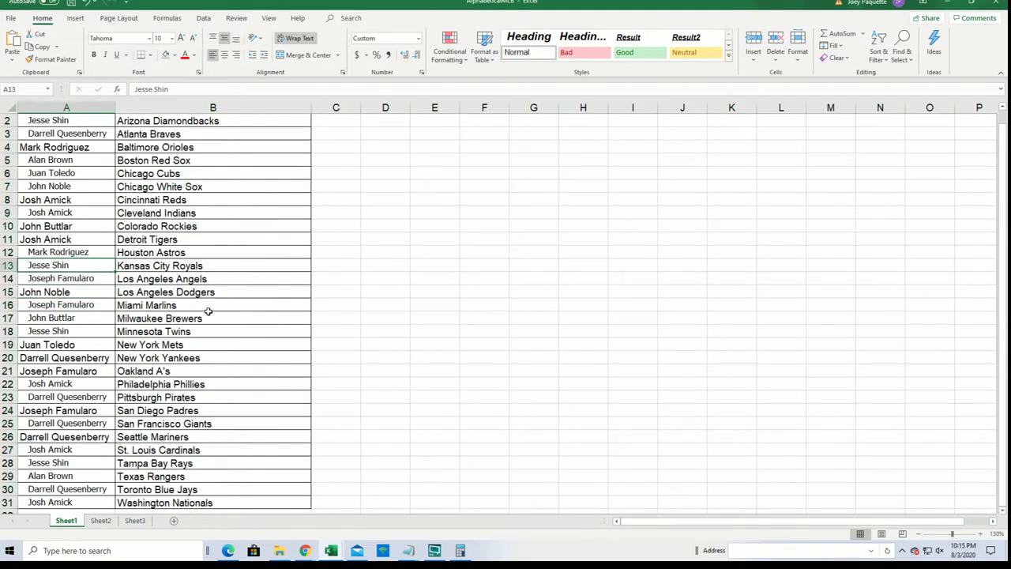
left_click(130, 252)
left_click(90, 253)
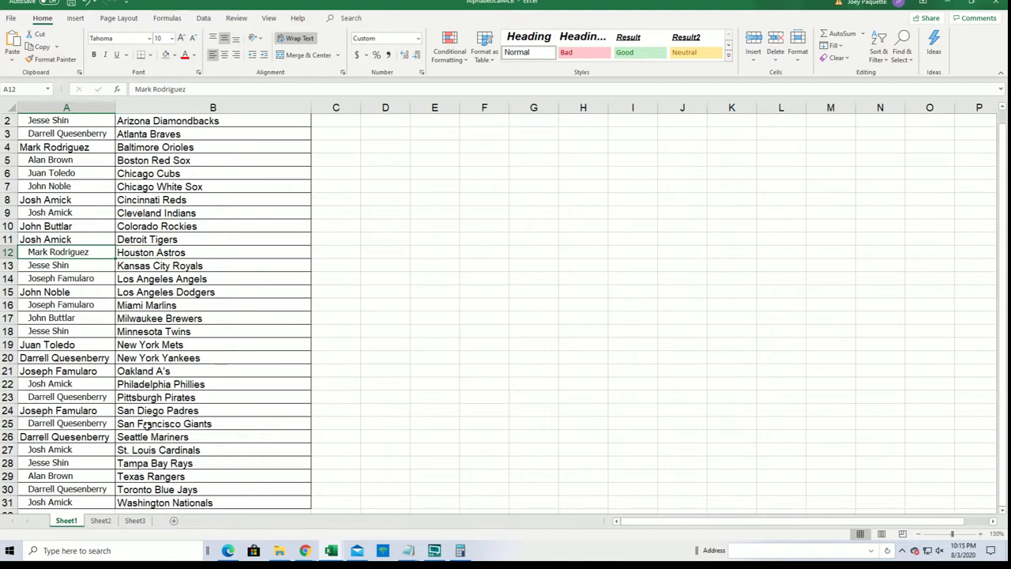
left_click(144, 357)
left_click(91, 362)
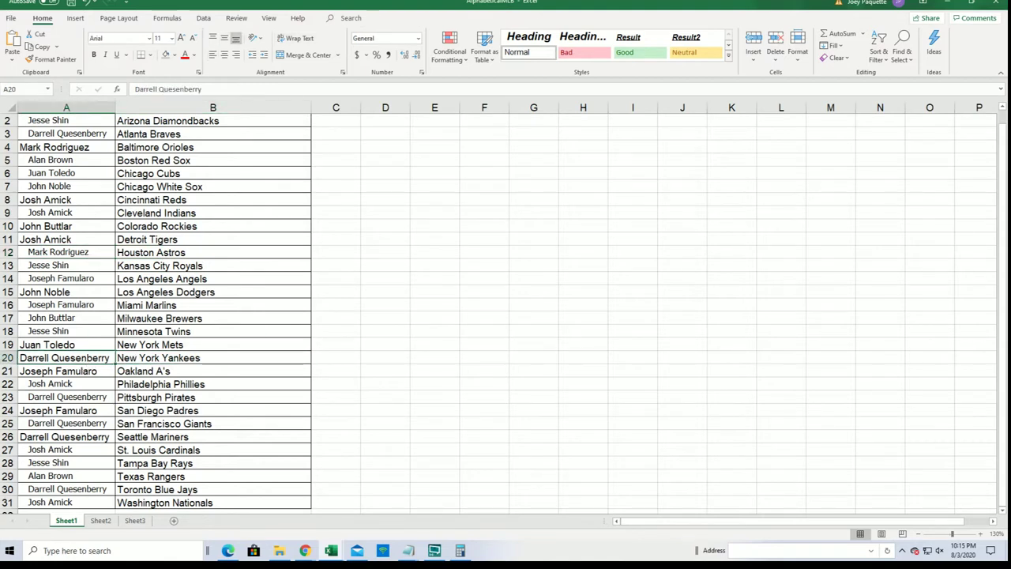